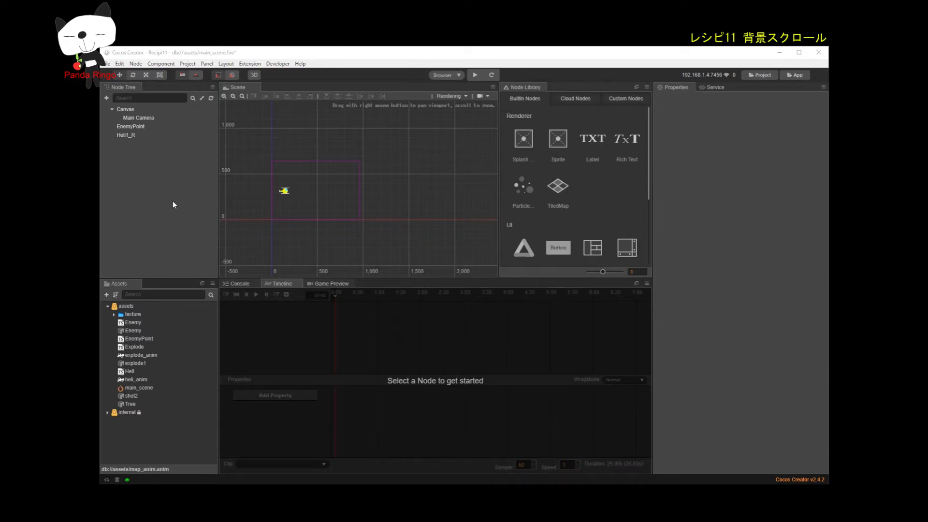
right_click(132, 110)
mouse_move(136, 115)
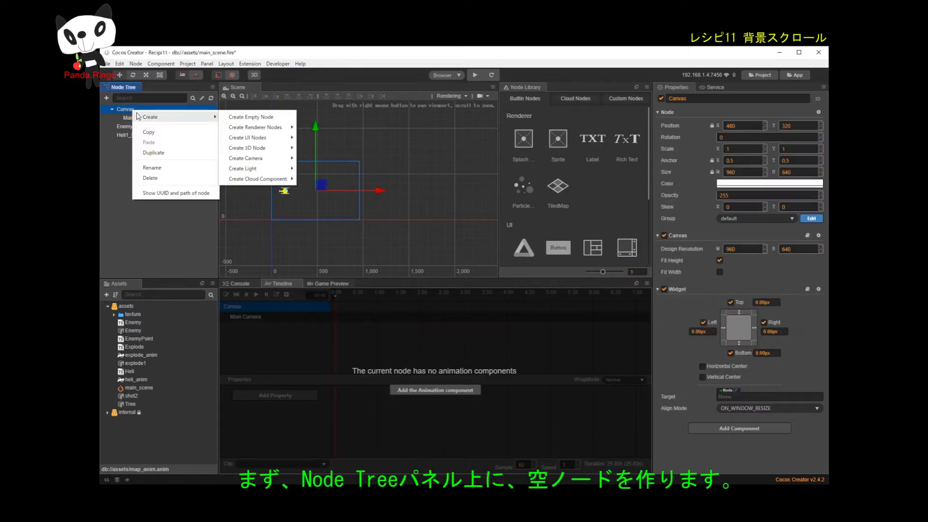
click(252, 118)
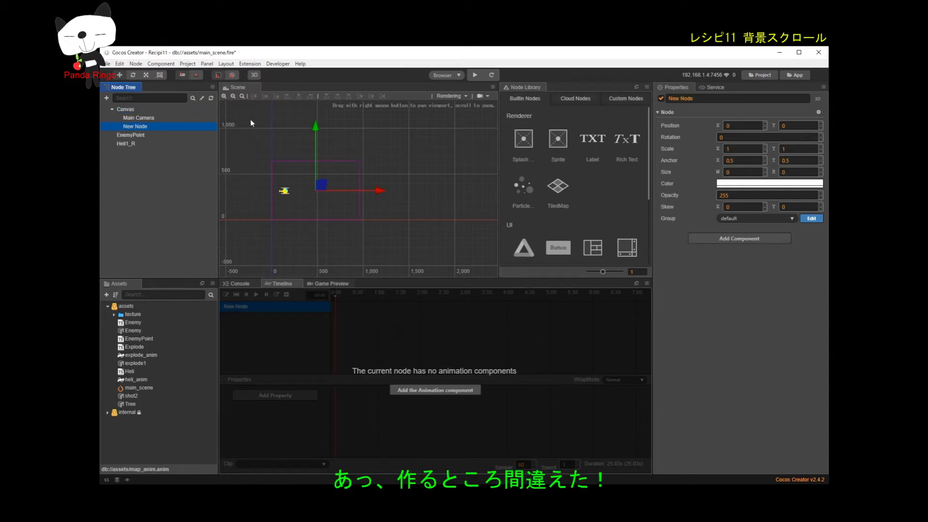
key(Delete)
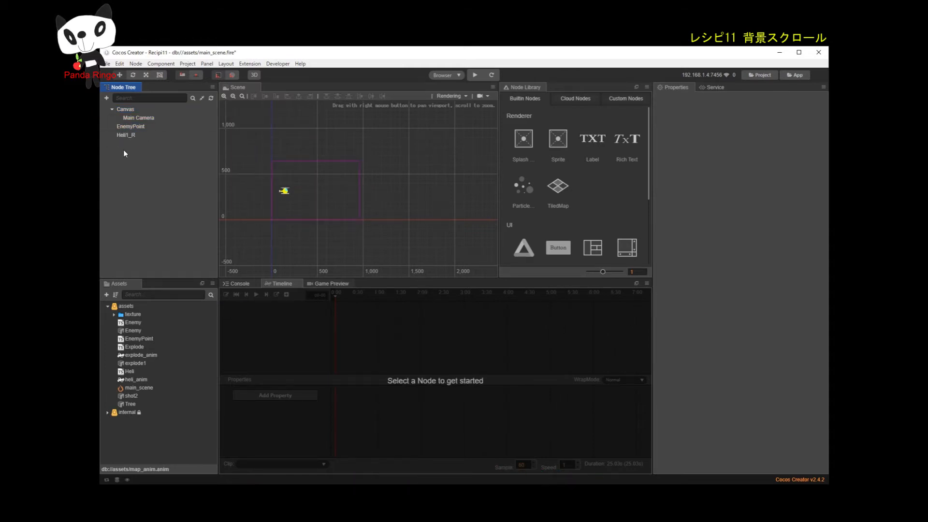
Step: Create an empty node at the root of the scene hierarchy and rename it to Map
right_click(124, 151)
mouse_move(140, 156)
click(229, 155)
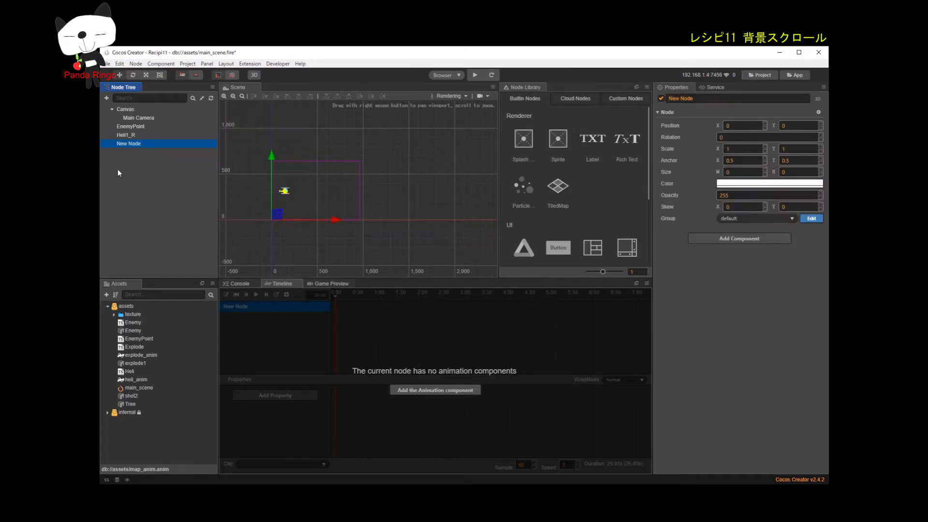
right_click(126, 145)
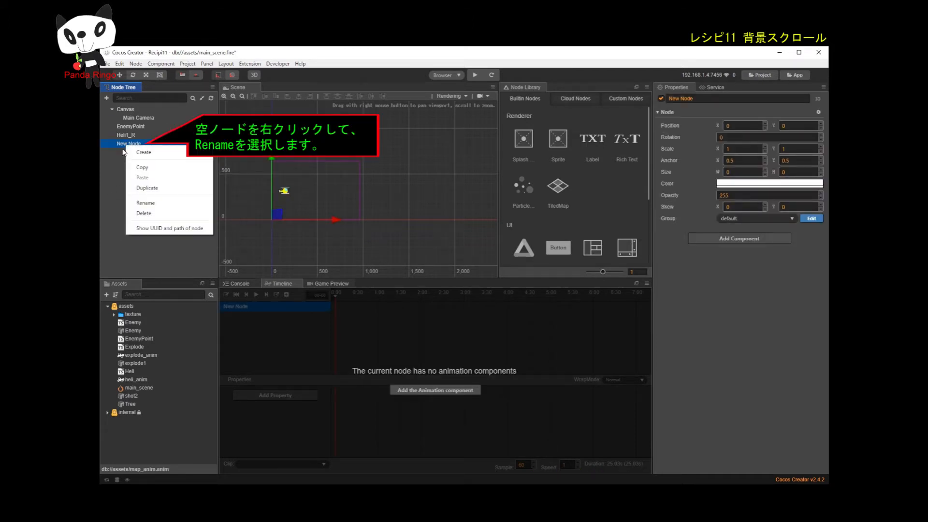
click(169, 202)
text(Map)
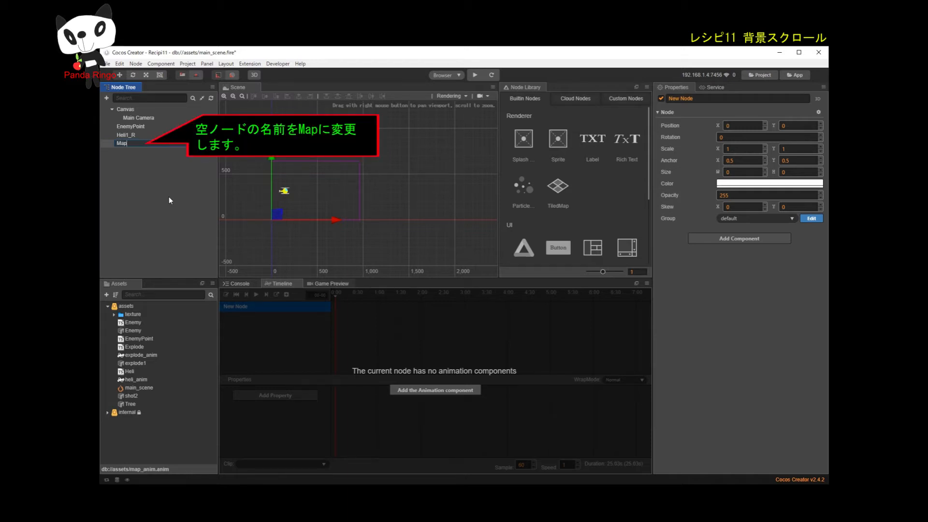
key(Return)
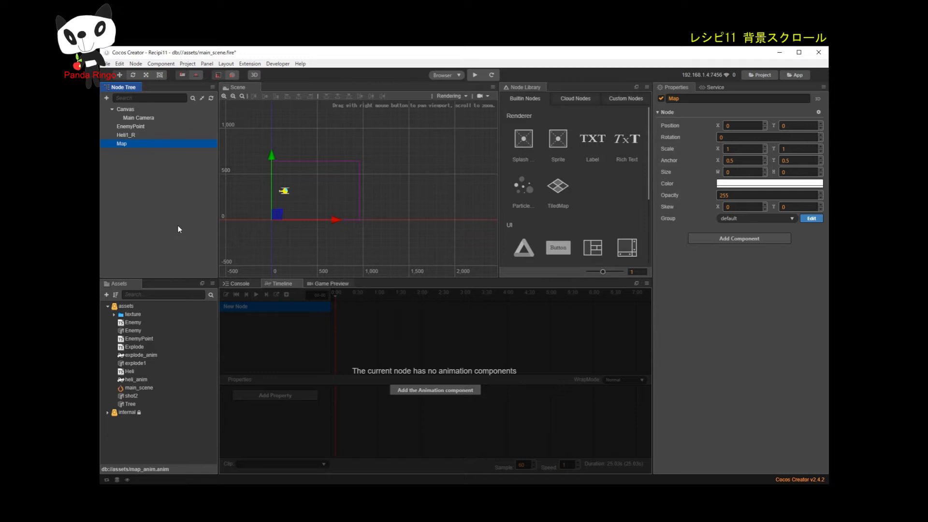
Step: Add the Tree texture from the texture folder as a child of Map and place it at about X 1131, Y 211
click(115, 314)
scroll(137, 404, down, 5)
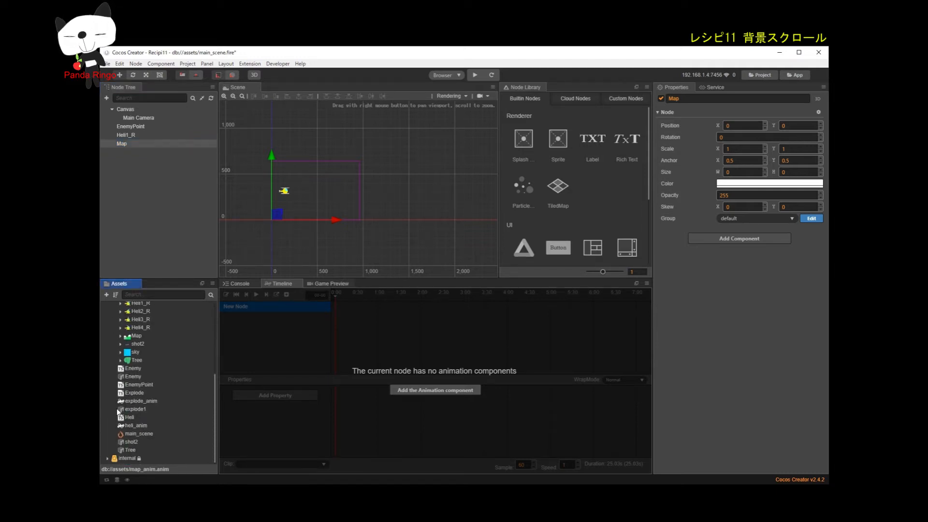
drag(131, 362, 124, 143)
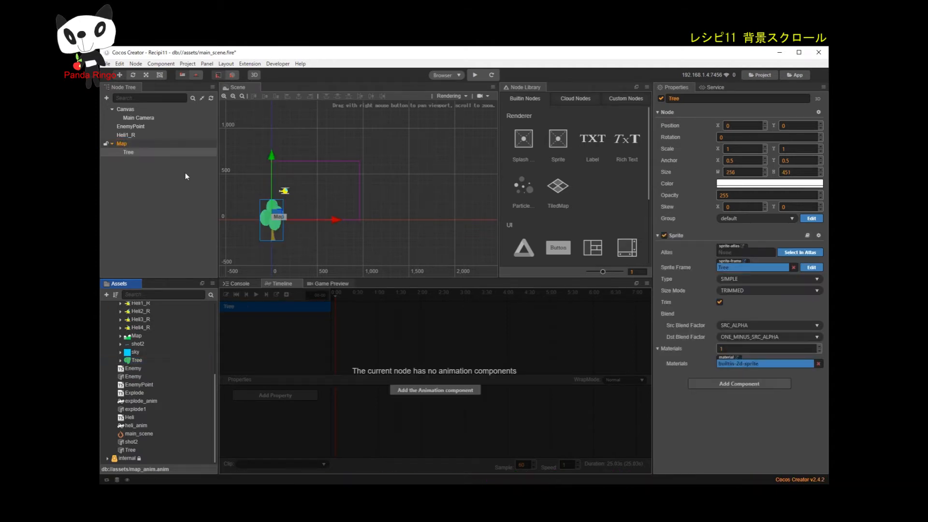
drag(275, 216, 381, 200)
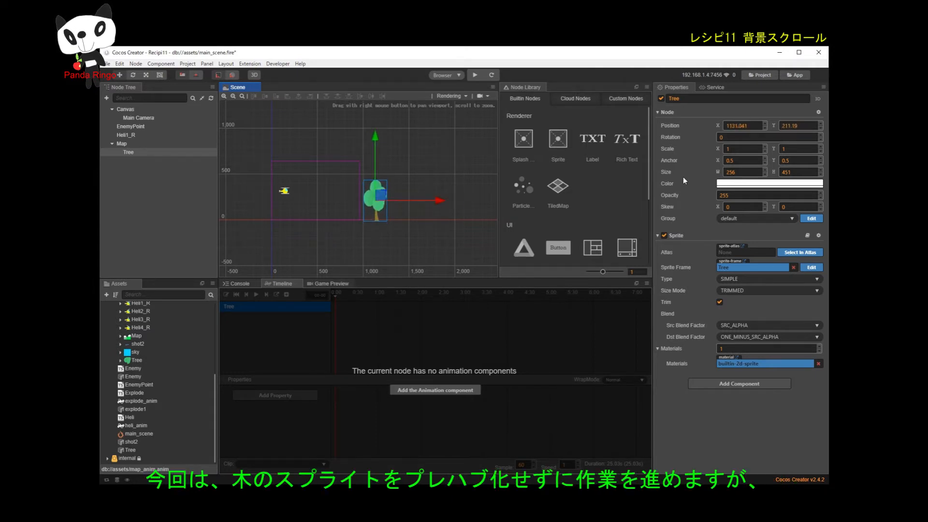
click(756, 161)
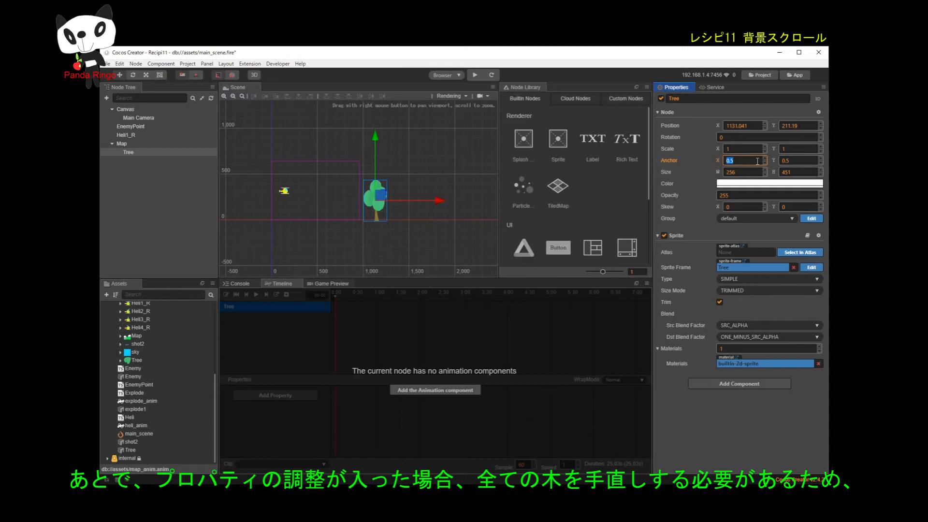
key(BackSpace)
text(35)
key(Tab)
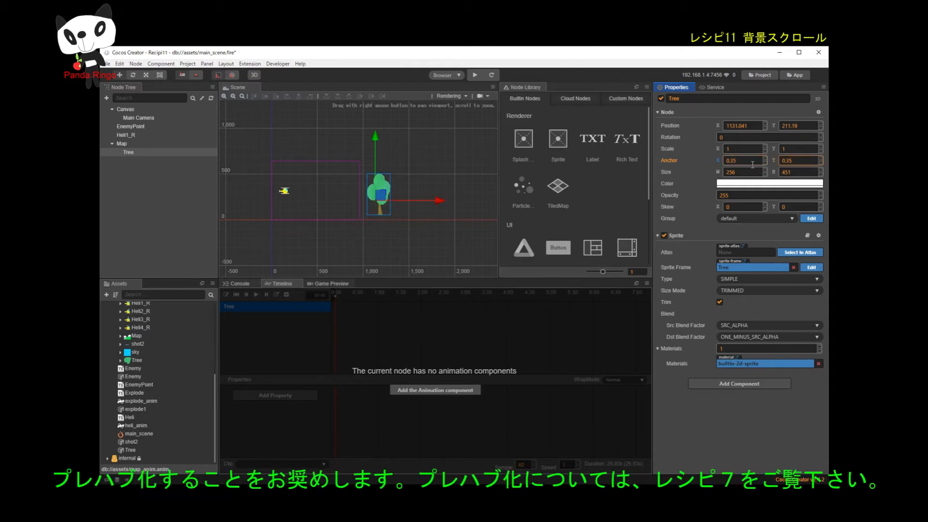
key(ctrl+z)
key(ctrl+z)
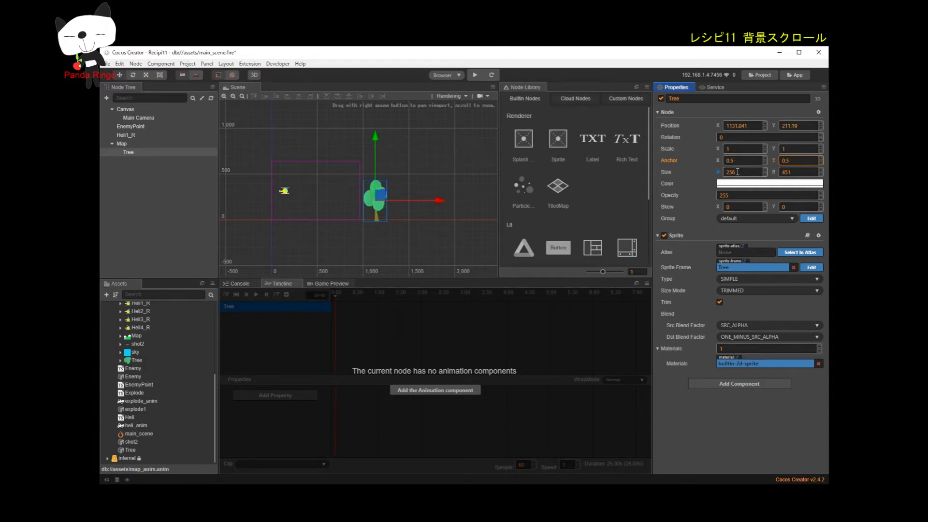
Step: Set the Tree sprite's X and Y scale to 0.5 and move it to about X 1057, Y 103
click(738, 149)
text(0.50.5)
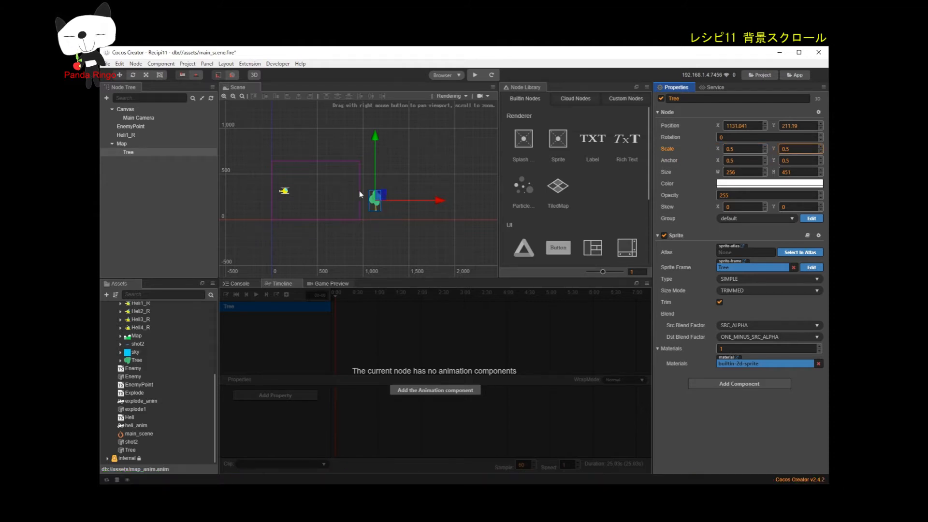
scroll(371, 221, up, 3)
drag(379, 185, 378, 200)
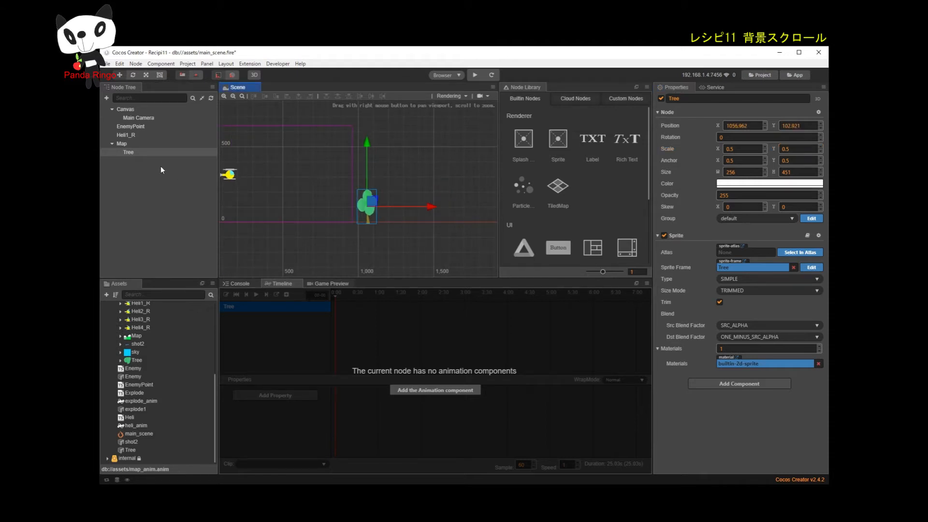
Step: Copy the Tree node and paste ten duplicates of it under the Map node
click(147, 154)
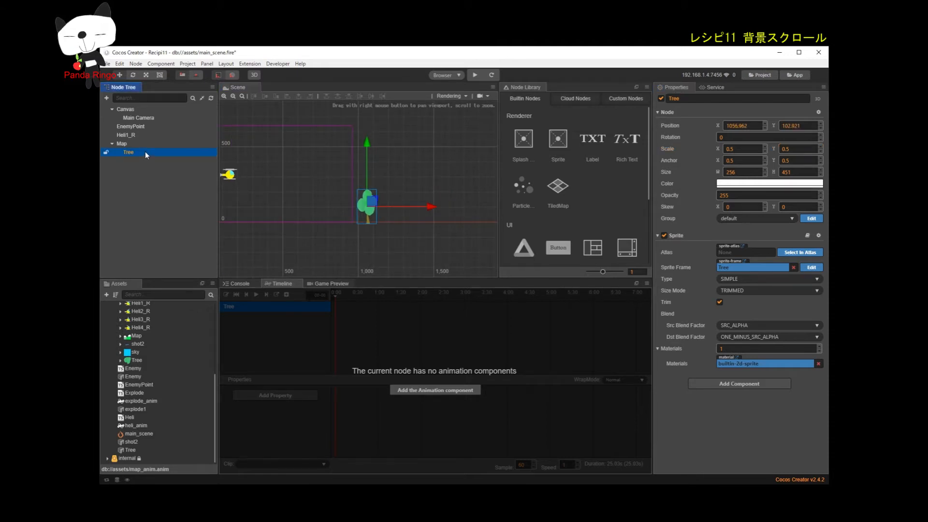
key(ctrl+c)
key(ctrl+v)
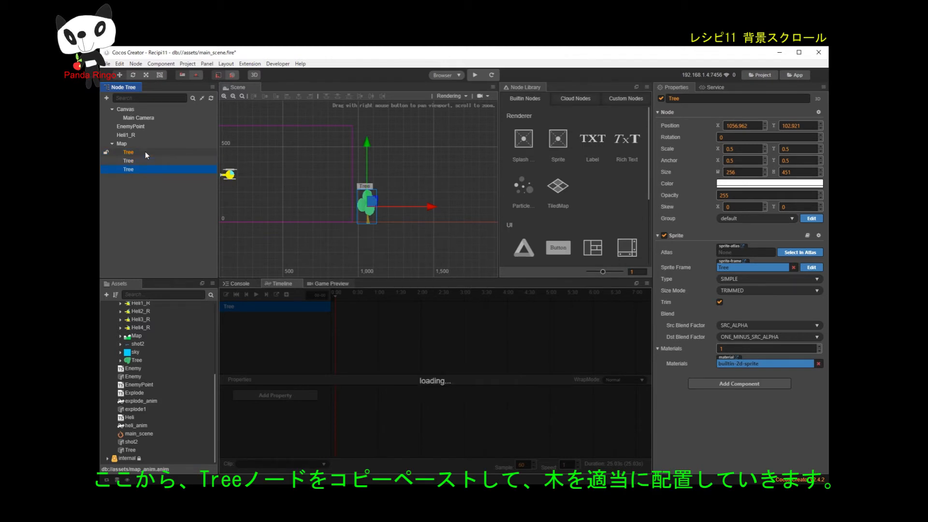
key(ctrl+v)
key(ctrl+v)
key(ctrl+v)
key(ctrl+v)
key(ctrl+v)
key(ctrl+v)
key(ctrl+v)
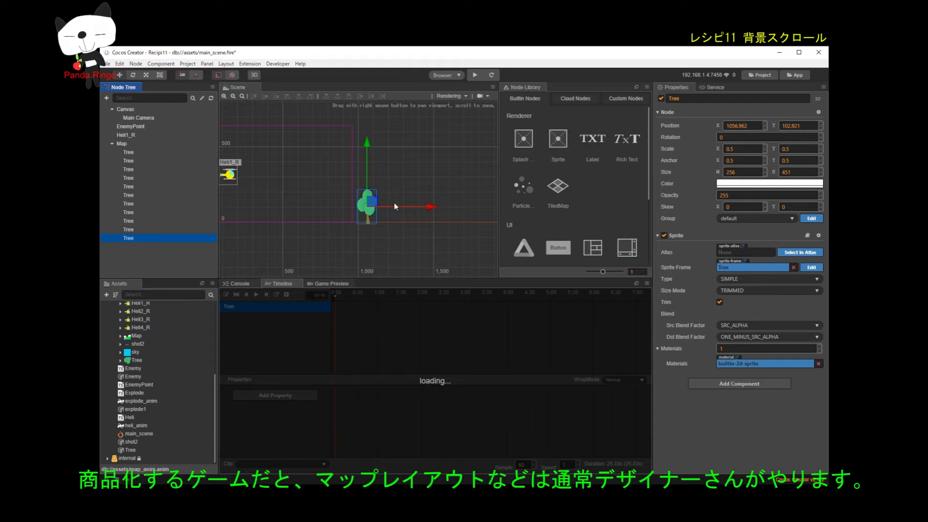
Step: Spread three of the stacked tree copies to the right along the ground line, the farthest at about X 1772
drag(428, 208, 507, 207)
click(367, 203)
right_drag(478, 230, 411, 233)
click(312, 214)
click(366, 215)
drag(398, 212, 482, 210)
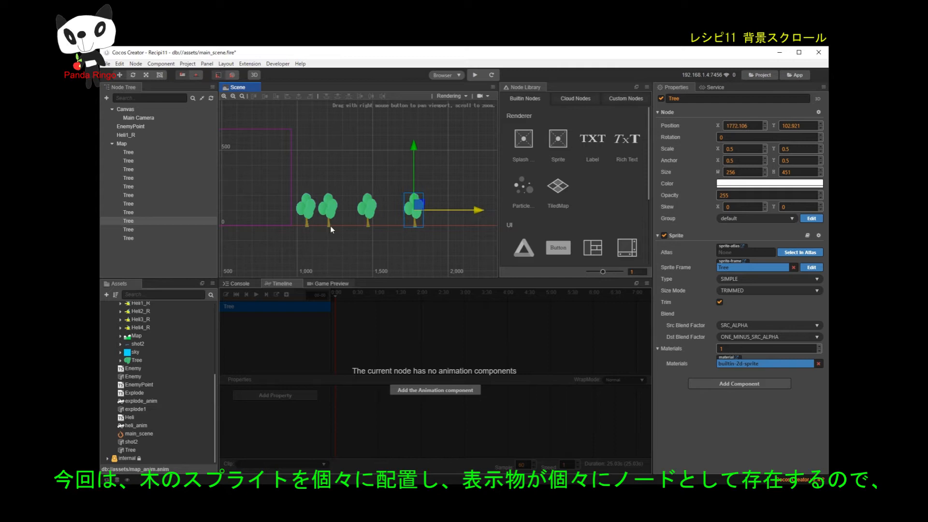
Step: Move three more stacked tree copies along the ground line, the last two to about X 2216 and X 2704
right_drag(343, 243, 338, 237)
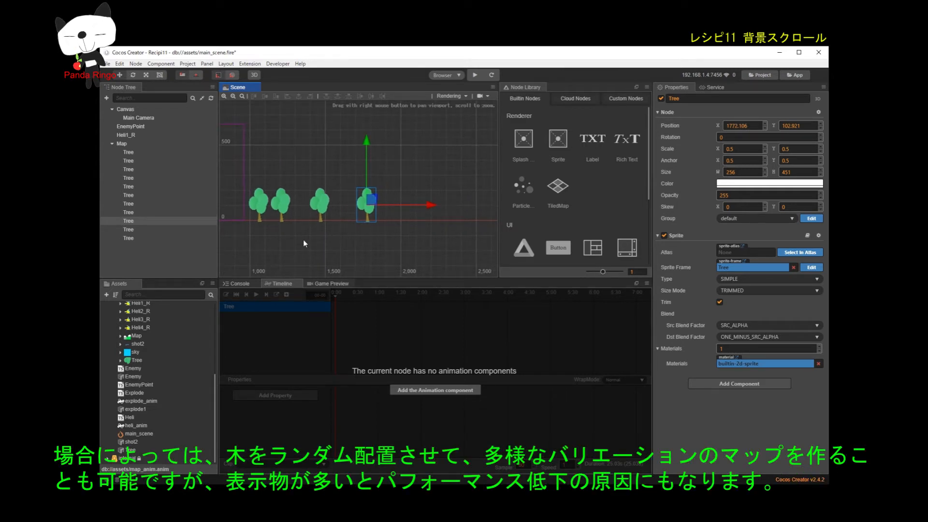
scroll(303, 240, down, 3)
click(277, 219)
drag(341, 218, 428, 215)
click(276, 218)
drag(338, 220, 442, 220)
click(273, 222)
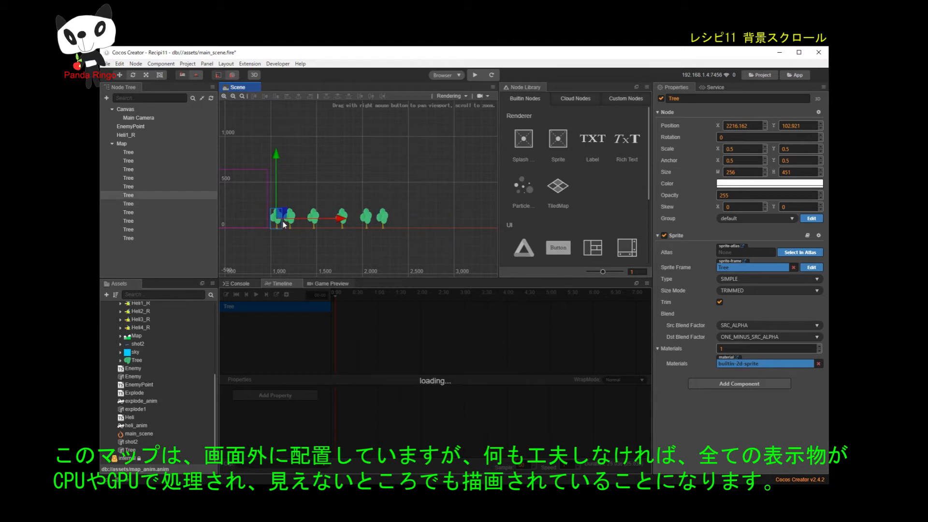
drag(340, 222, 490, 223)
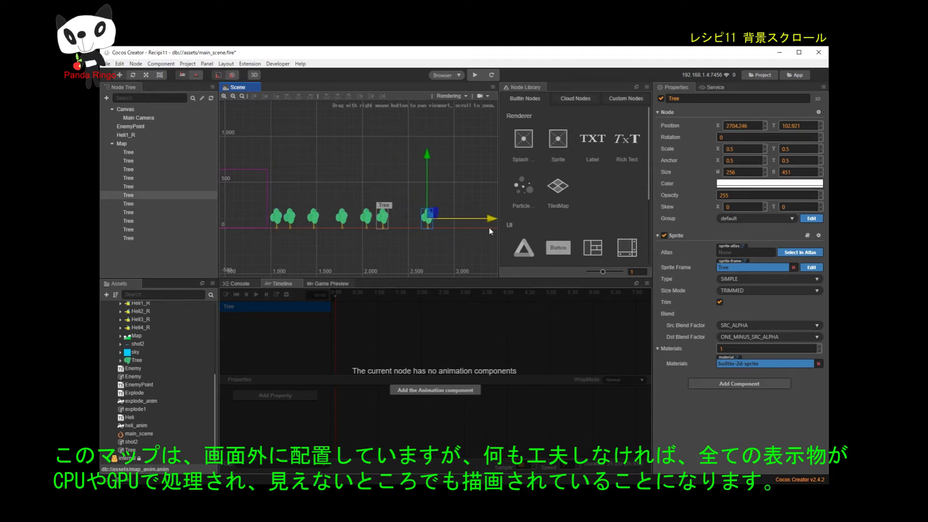
Step: Place another three stacked tree copies farther along the ground line, one at about X 2793 and two beyond X 3000
click(283, 220)
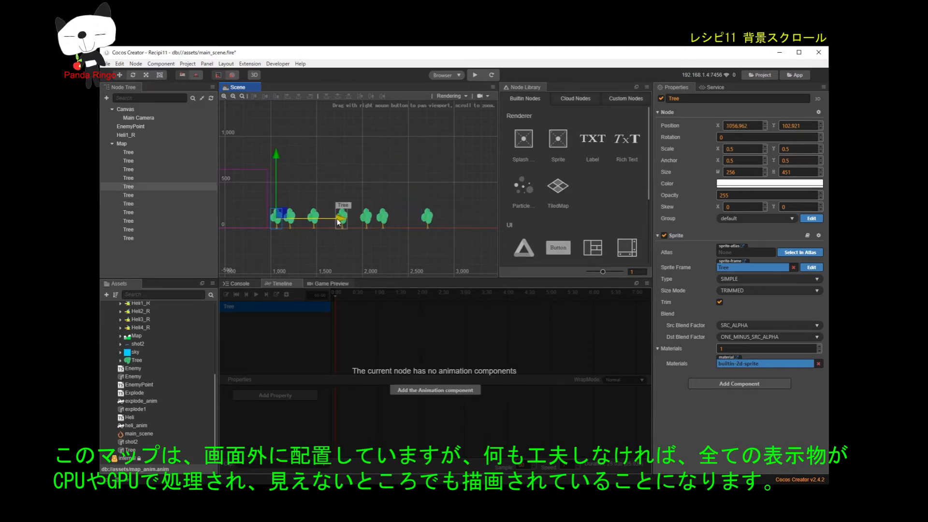
drag(404, 224, 503, 229)
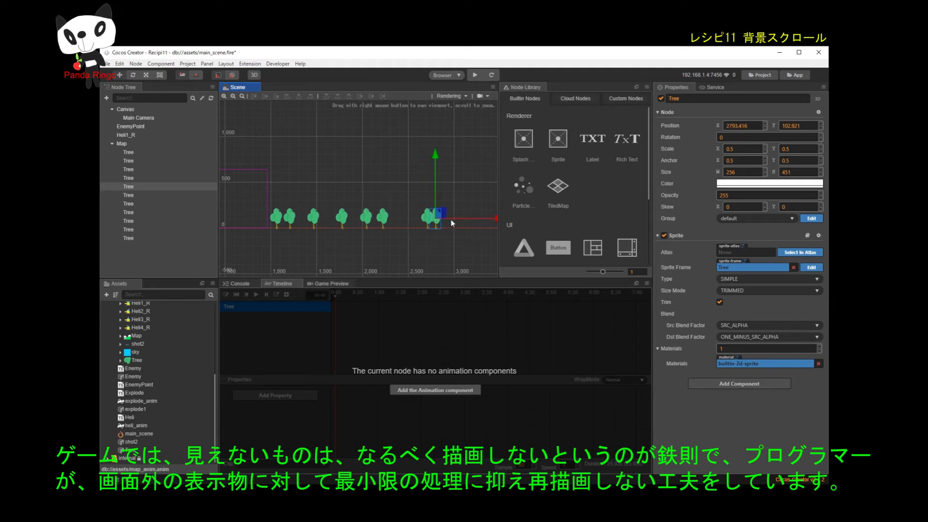
click(491, 216)
click(277, 219)
right_drag(399, 245, 362, 246)
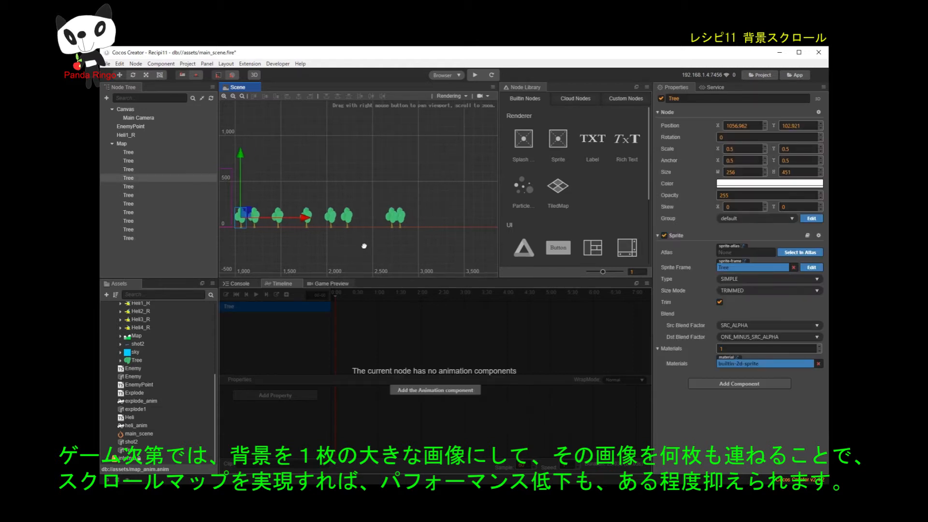
drag(394, 221, 489, 224)
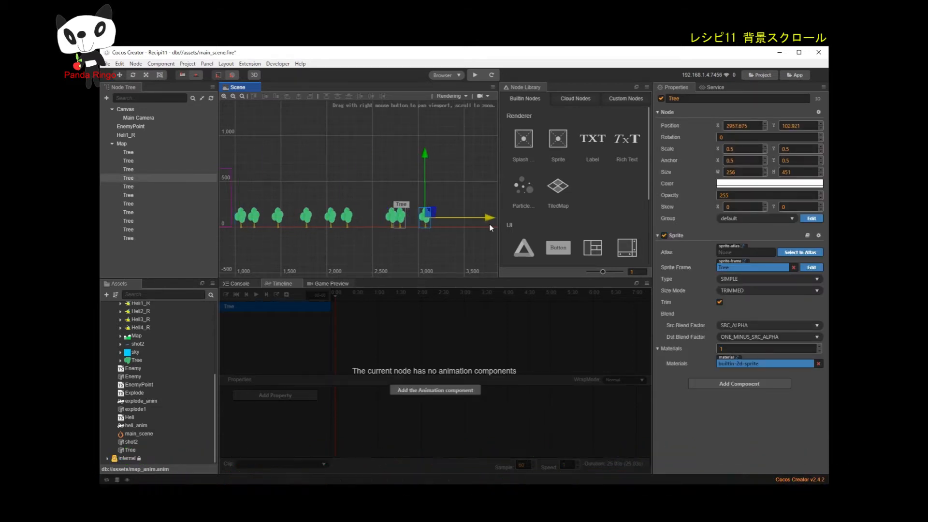
click(242, 217)
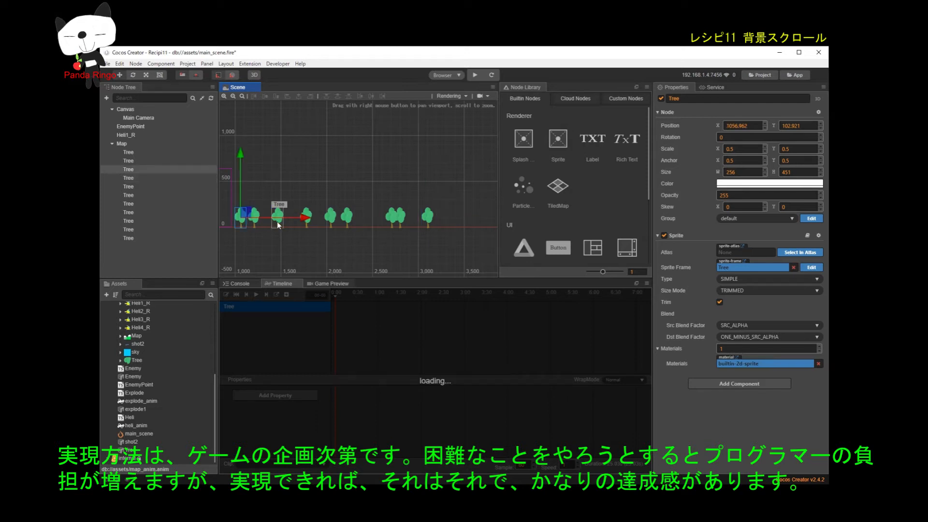
drag(300, 217, 426, 223)
Step: Move the last overlapping tree copy to the far end of the row at about X 3671
click(242, 216)
drag(294, 217, 459, 216)
key(ctrl+z)
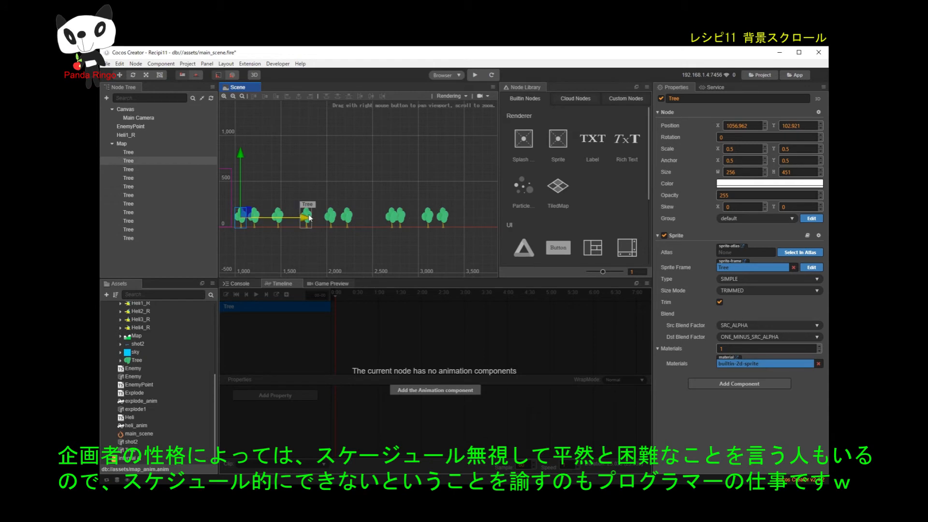
drag(307, 220, 493, 222)
click(240, 220)
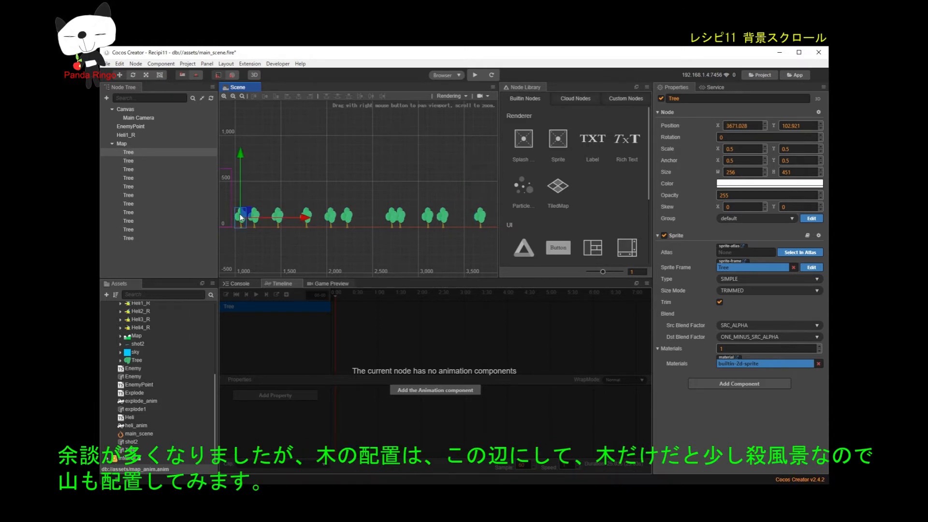
Step: Add the Map mountain texture as the first child of the Map node and move it to about X 821, Y 357
right_drag(244, 238, 373, 243)
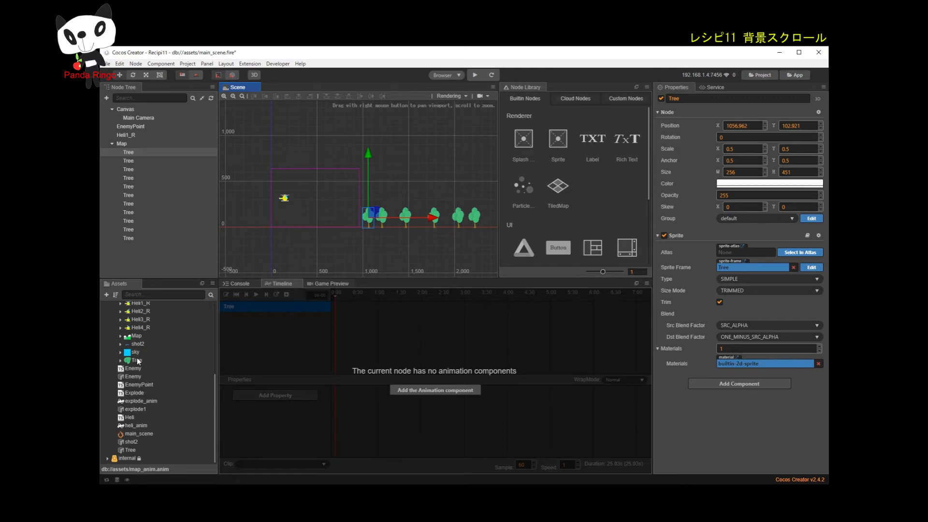
click(134, 337)
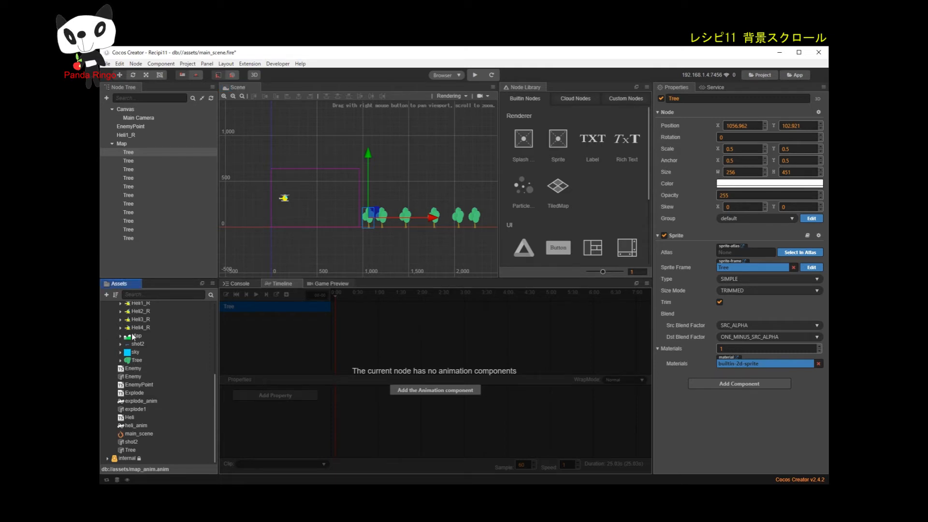
drag(134, 336, 130, 155)
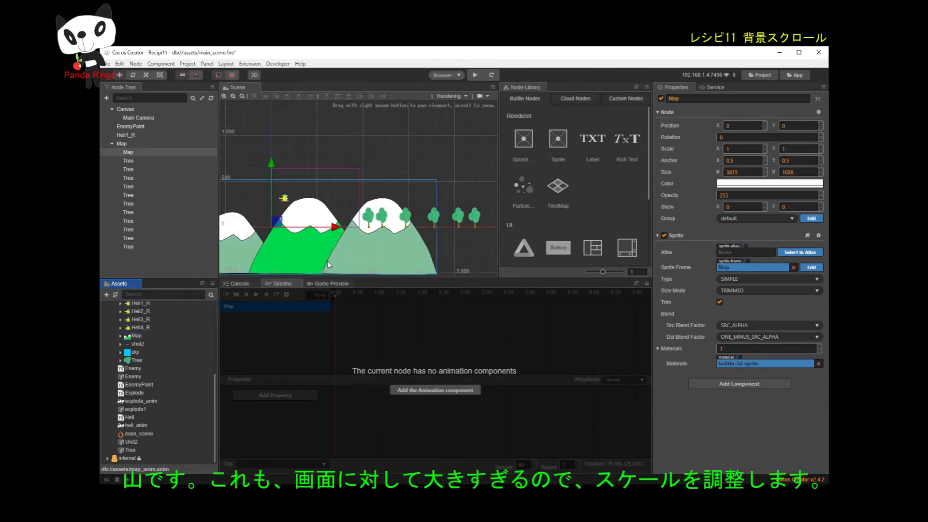
drag(341, 265, 395, 250)
click(379, 250)
click(373, 253)
drag(275, 215, 353, 191)
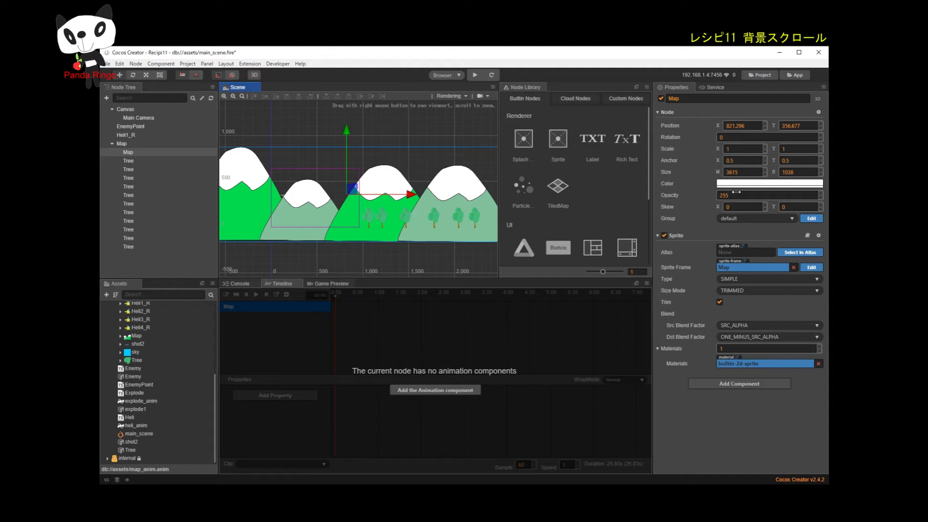
Step: Set the mountain sprite's anchor X to 0.4 and its X and Y scale to 0.5
click(747, 160)
text(0.4)
key(Return)
click(735, 150)
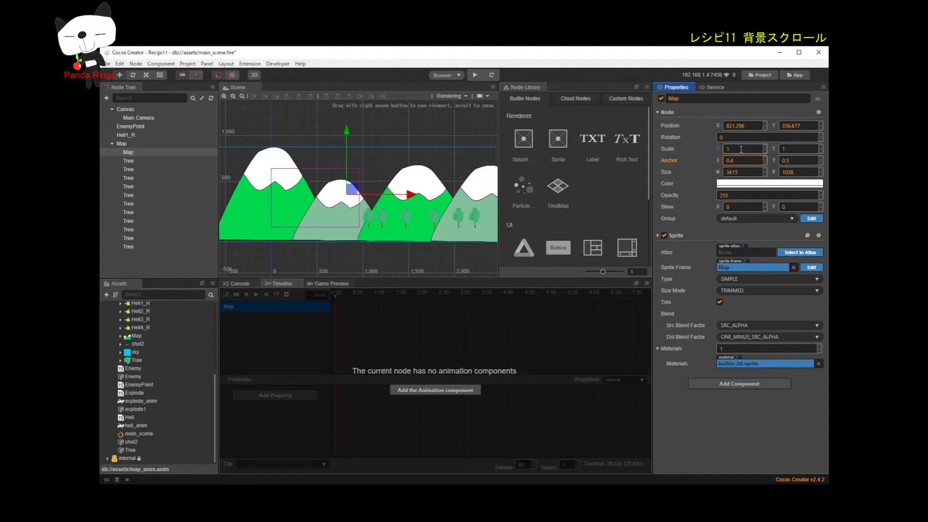
text(0.5)
key(Tab)
text(0.5)
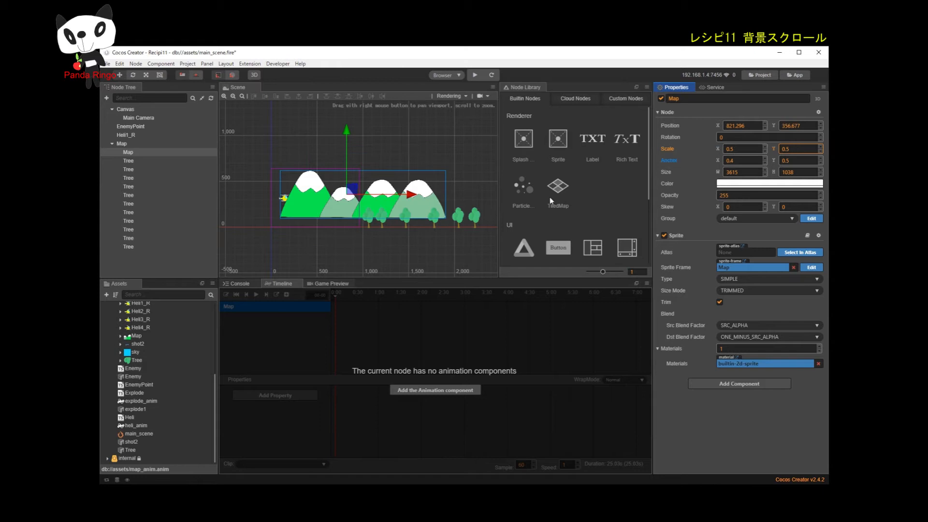
Step: Move the mountain sprite farther along the ground line behind the trees, to about X 2417, Y 225
drag(409, 196, 490, 210)
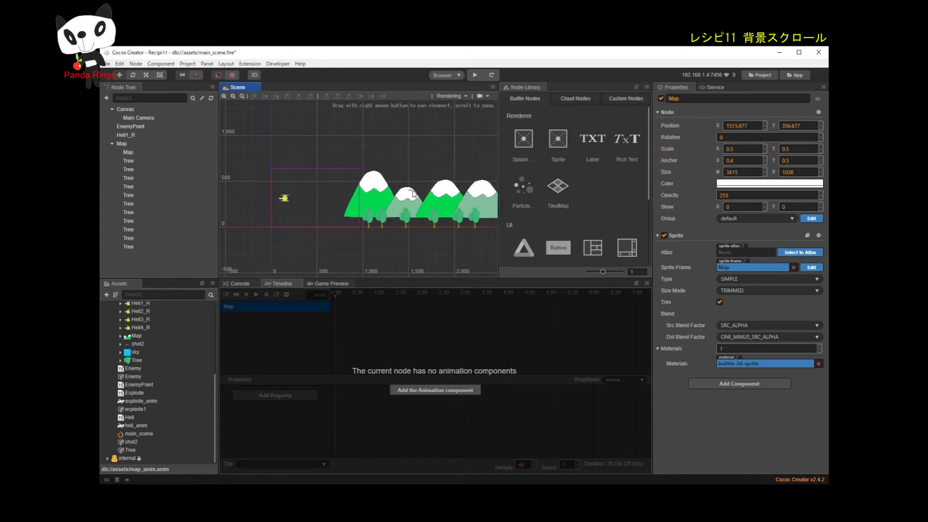
click(402, 191)
drag(420, 194, 437, 205)
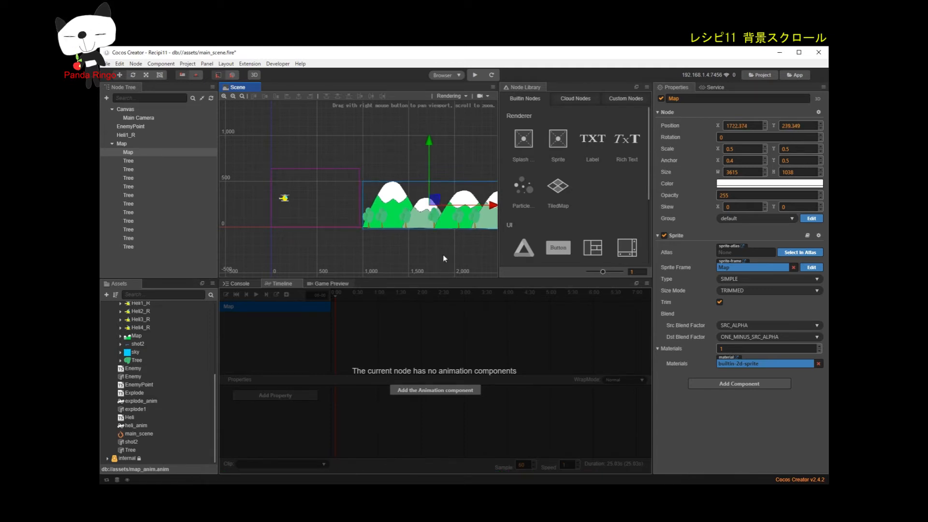
middle_drag(434, 252, 341, 246)
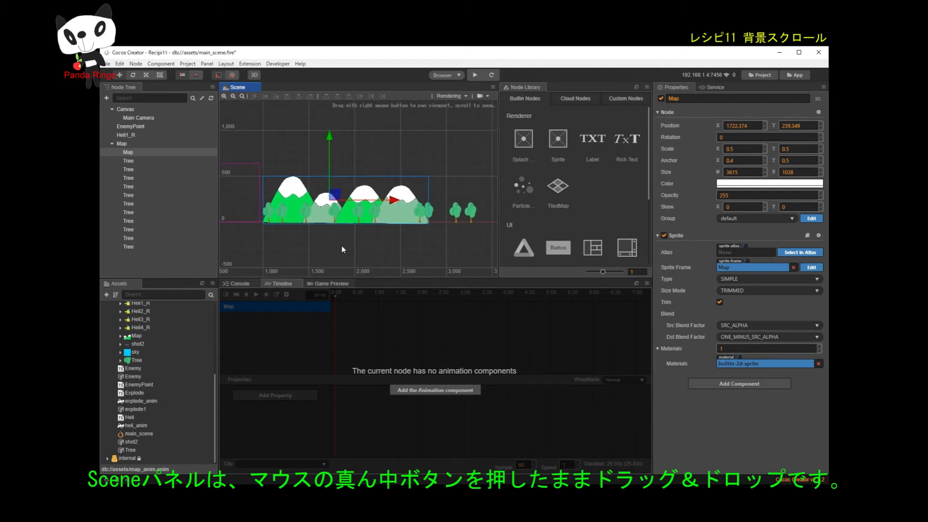
drag(392, 199, 462, 202)
middle_drag(424, 255, 397, 255)
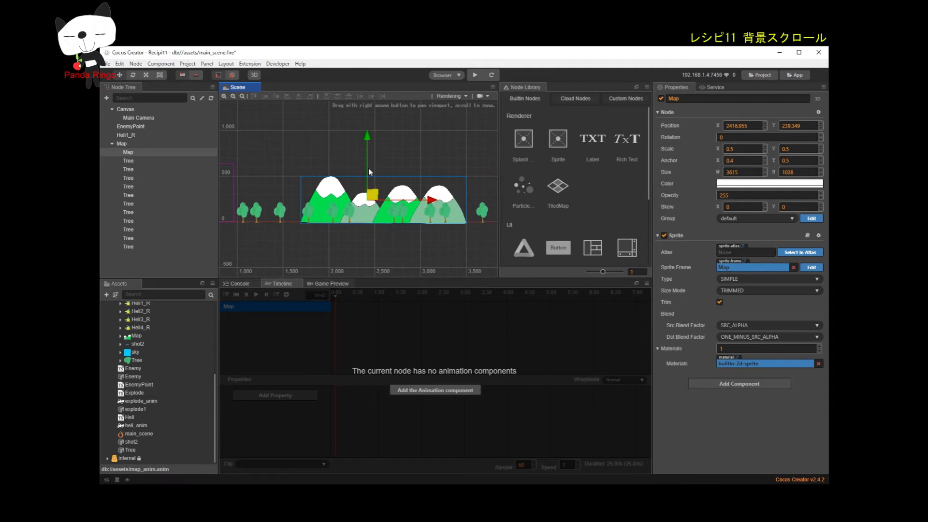
drag(367, 139, 367, 141)
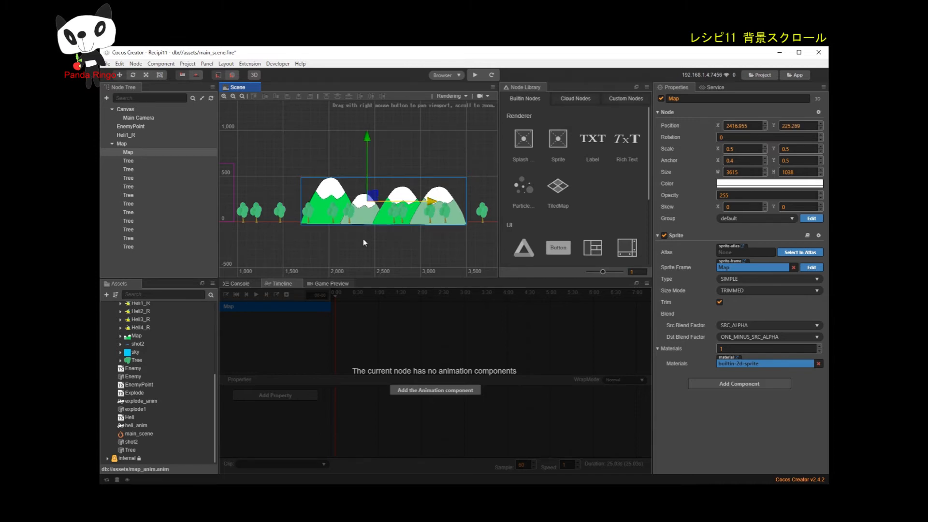
Step: Add the sky texture as a child of the Map node, directly after the mountain sprite
right_drag(280, 233, 398, 234)
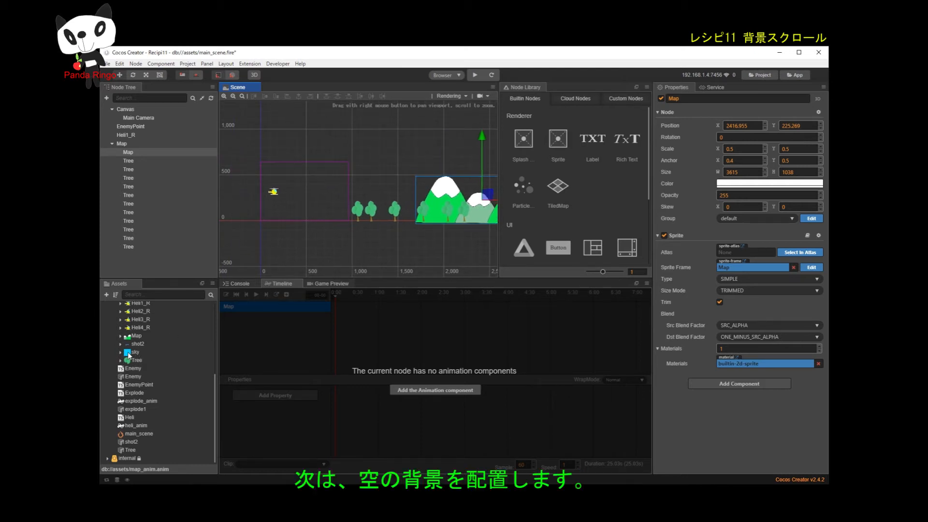
drag(135, 351, 128, 156)
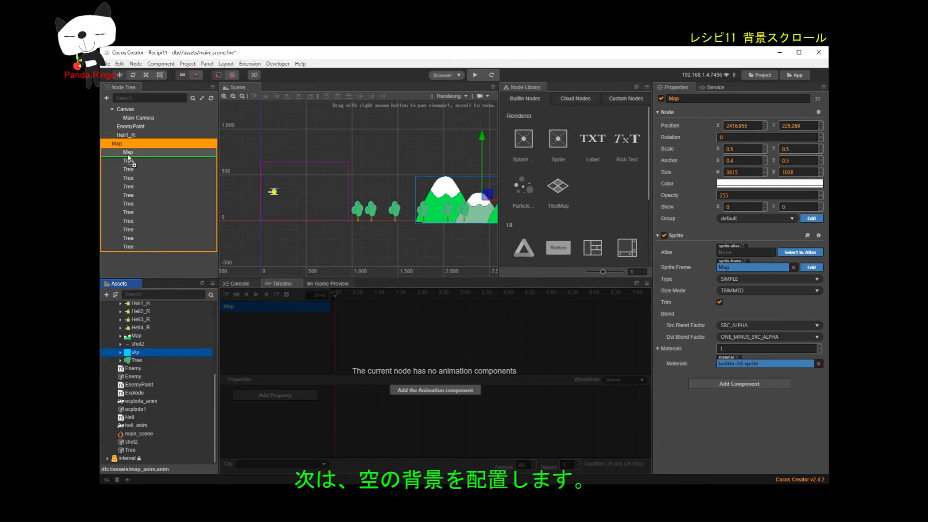
drag(128, 158, 130, 160)
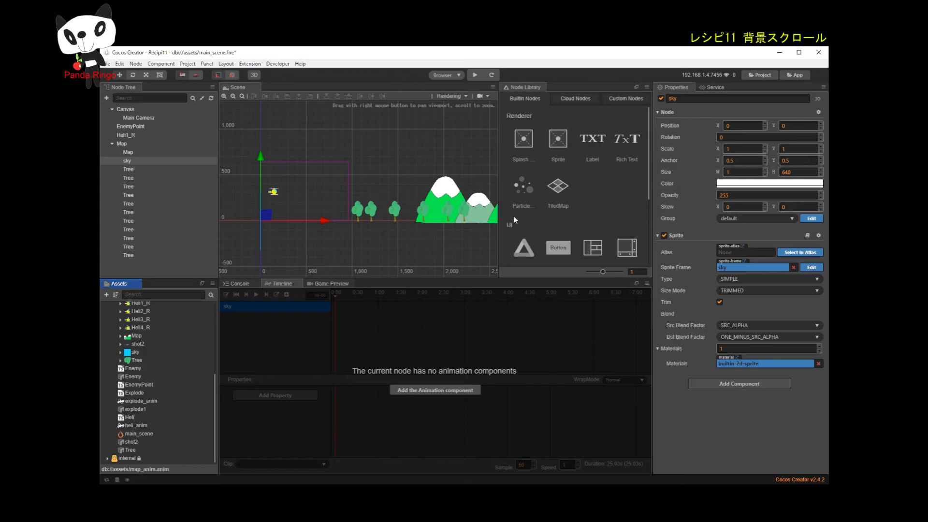
Step: Set the sky sprite's width to 8192 and raise it to about Y 319
click(743, 172)
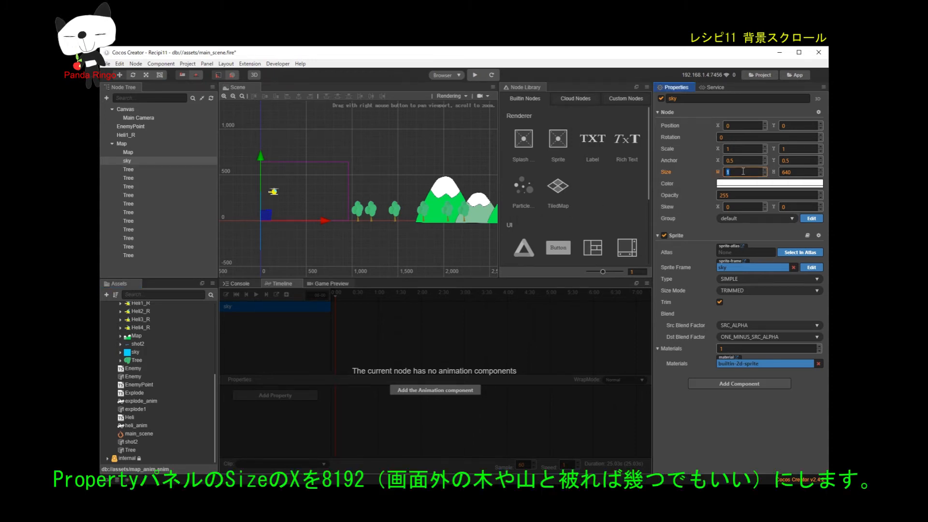
text(8192)
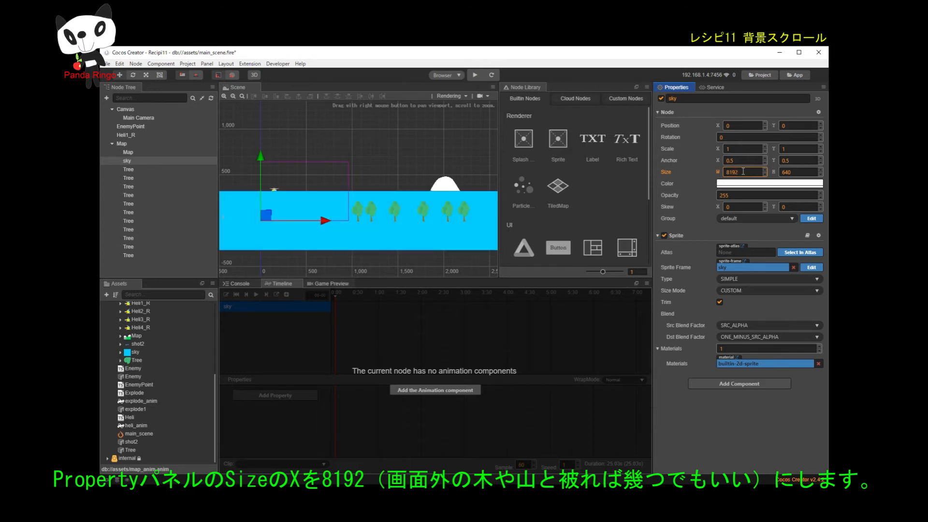
drag(259, 162, 261, 128)
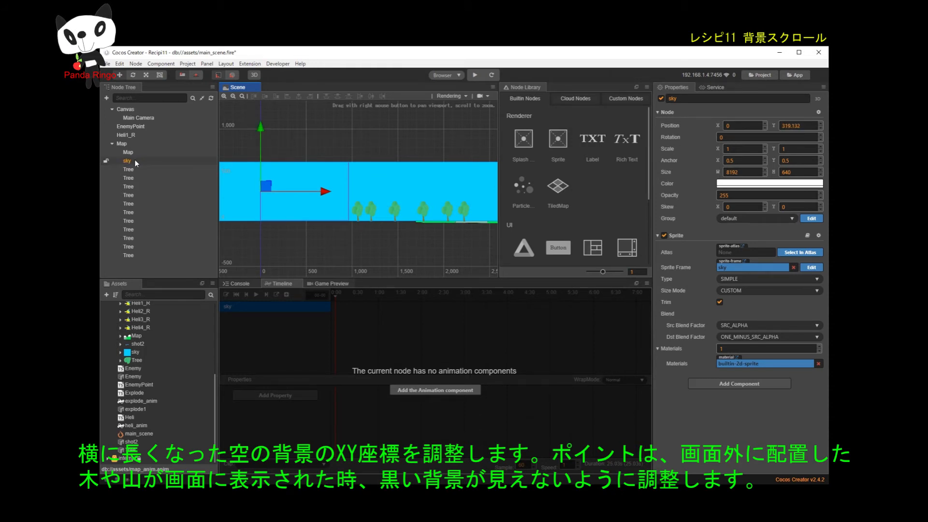
Step: Reorder the sky node before the mountain sprite inside the Map node so it draws behind the mountains
scroll(333, 259, down, 3)
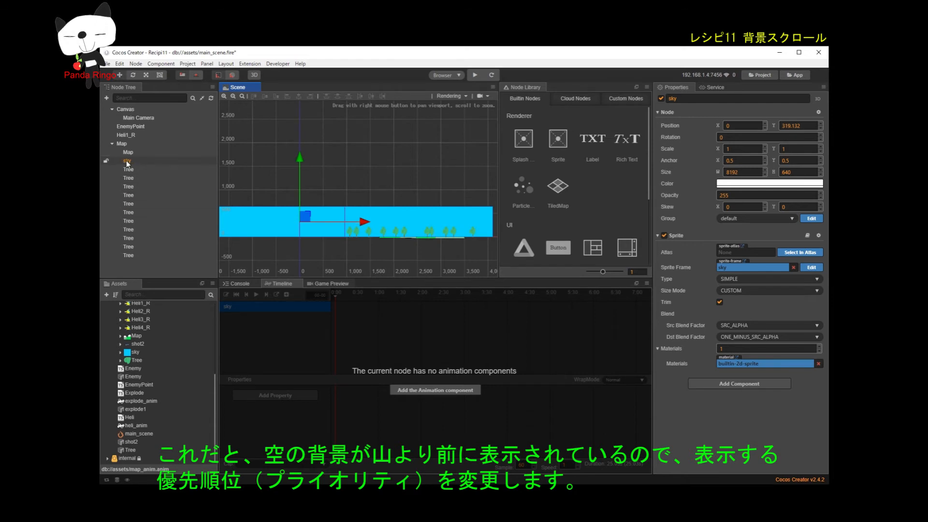
drag(129, 161, 128, 164)
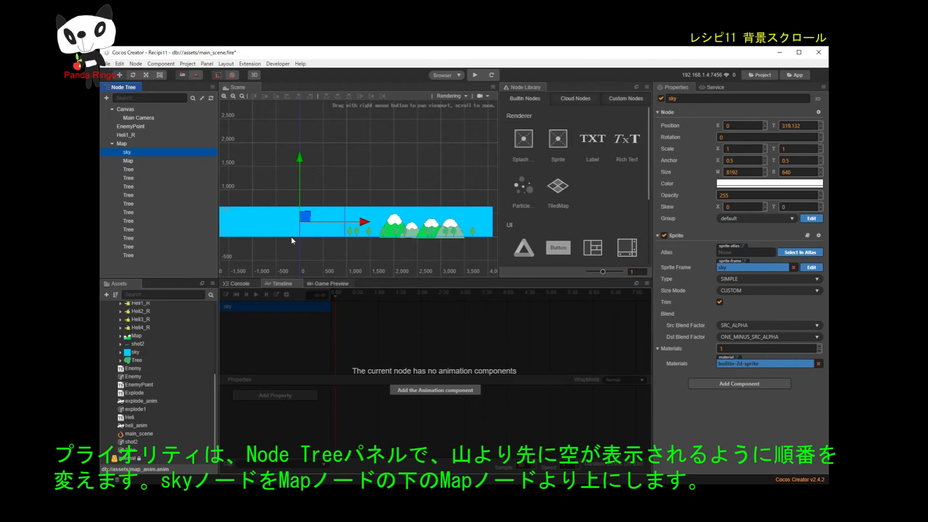
scroll(392, 255, down, 1)
mouse_move(393, 254)
right_down()
mouse_move(367, 256)
mouse_move(375, 256)
right_up()
scroll(341, 248, up, 4)
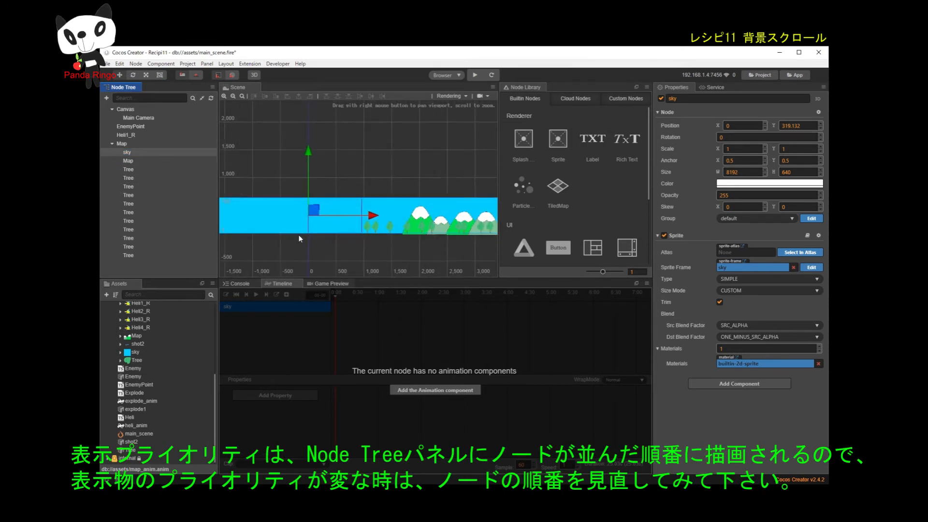
Step: Move the Heli1_R node after the Map node so the helicopter draws in front of the background
click(336, 146)
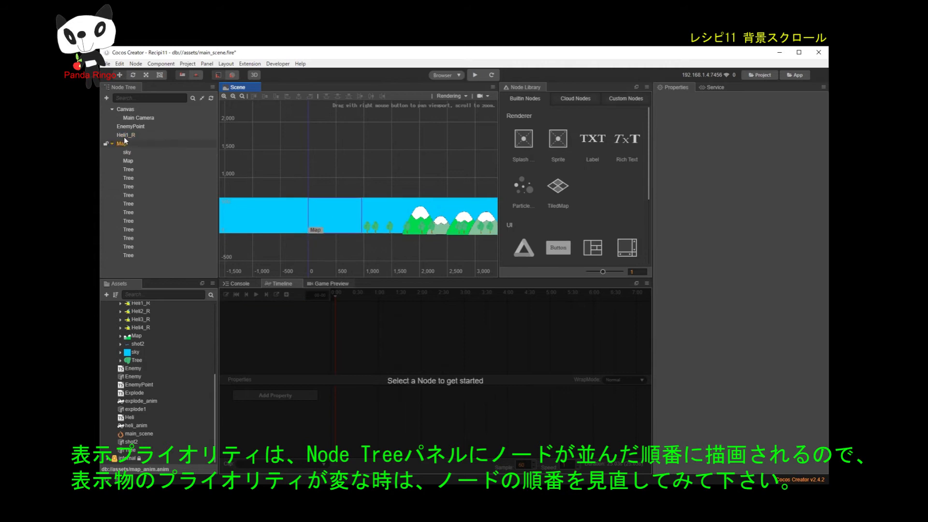
drag(124, 136, 125, 266)
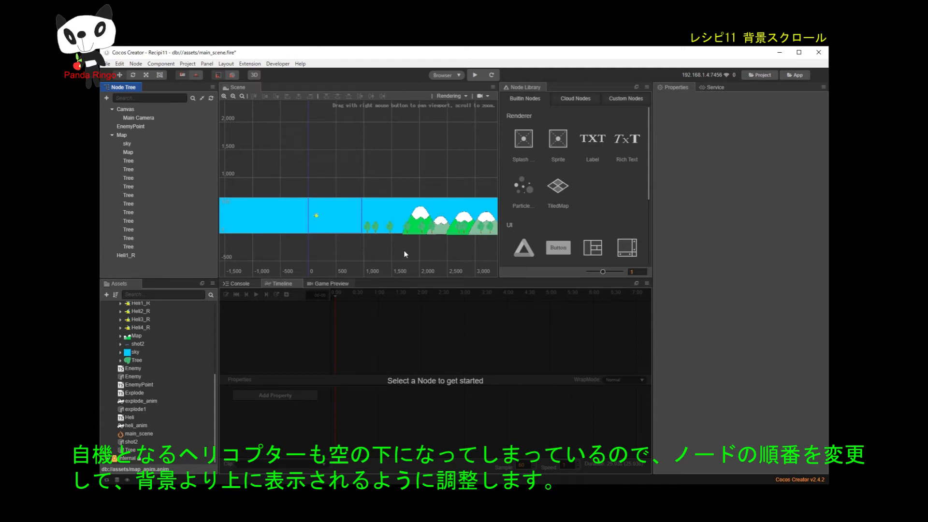
mouse_move(407, 251)
right_down()
mouse_move(356, 242)
mouse_move(403, 244)
right_up()
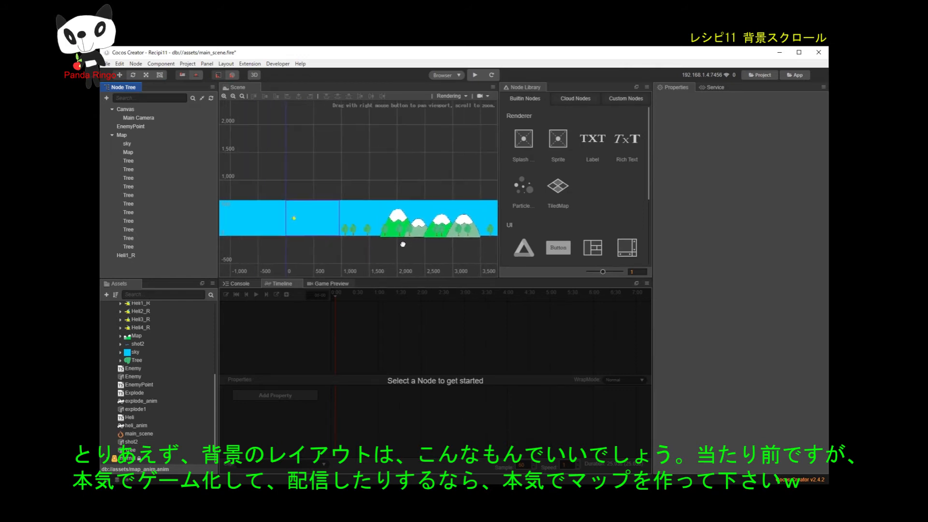
scroll(321, 258, up, 4)
right_drag(327, 224, 328, 260)
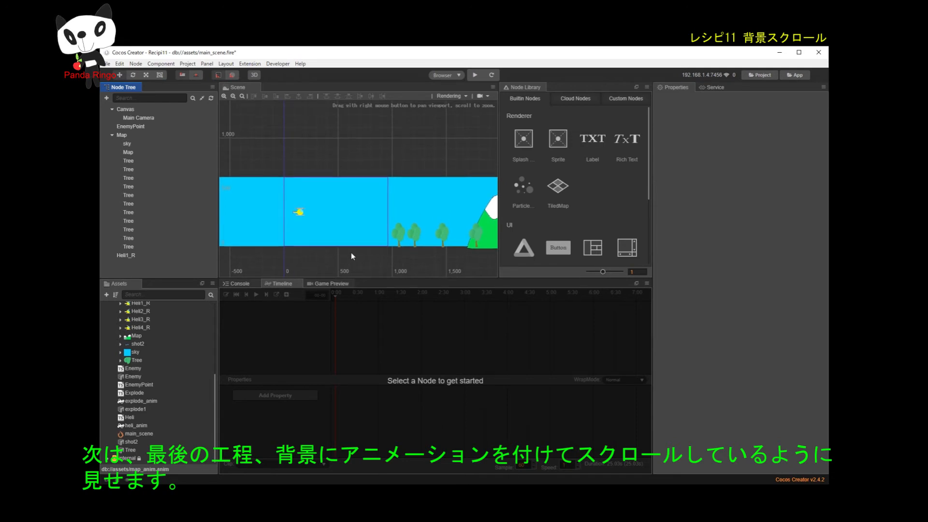
scroll(351, 255, up, 1)
right_drag(337, 255, 363, 241)
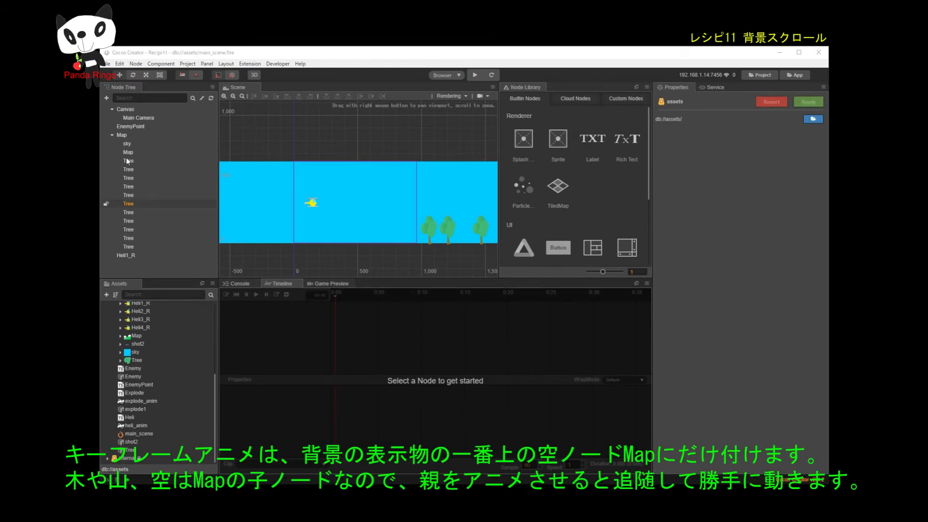
Step: Create a new animation clip named map_anim for the parent Map node
click(121, 134)
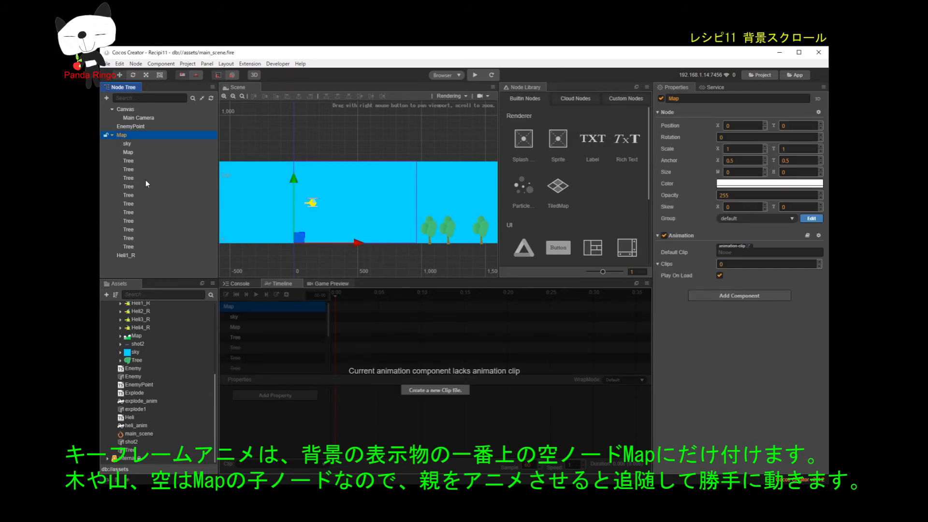
click(415, 390)
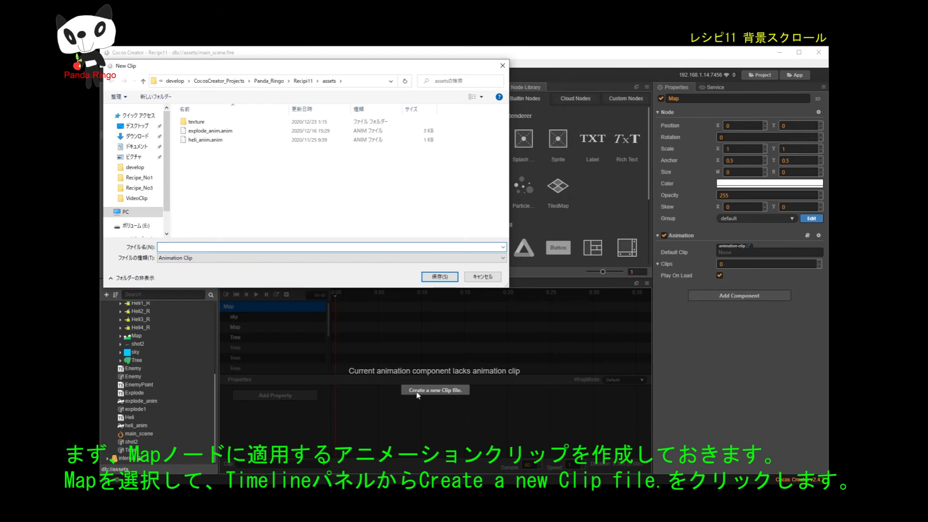
text(map)
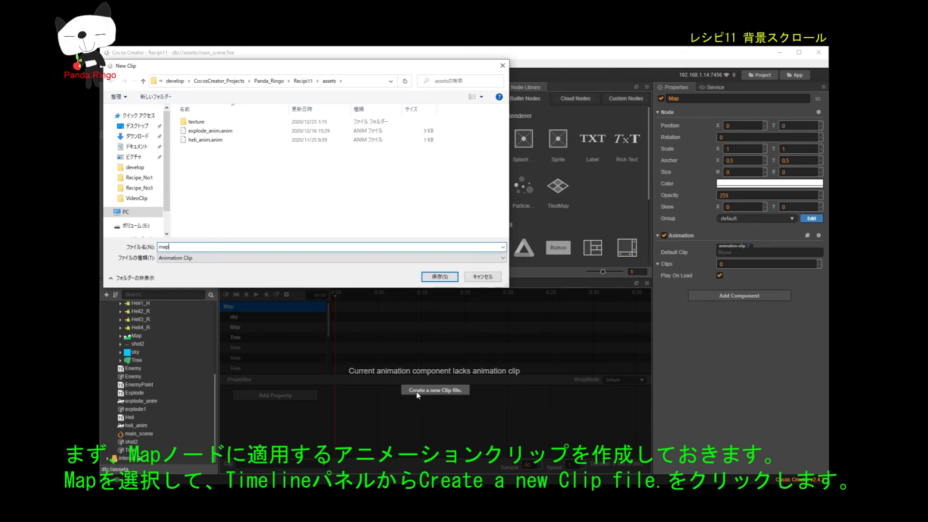
text(_anim)
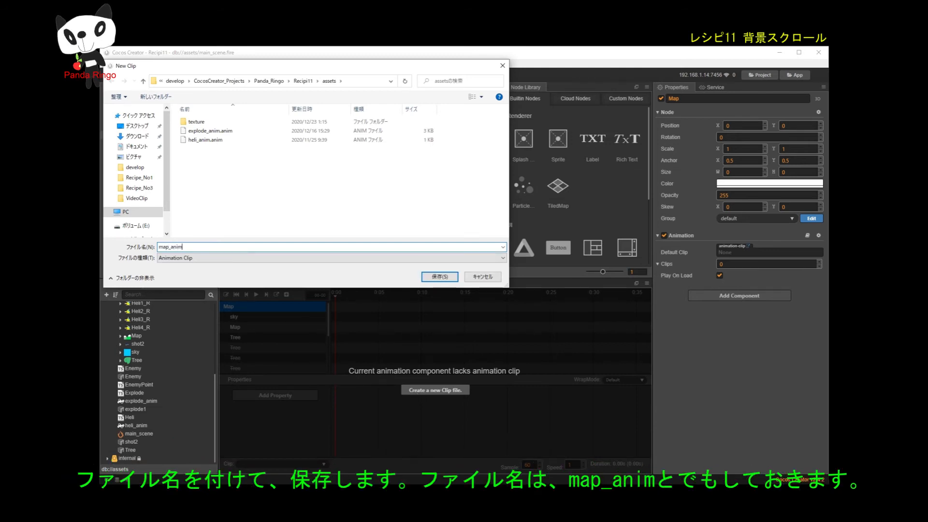
key(Return)
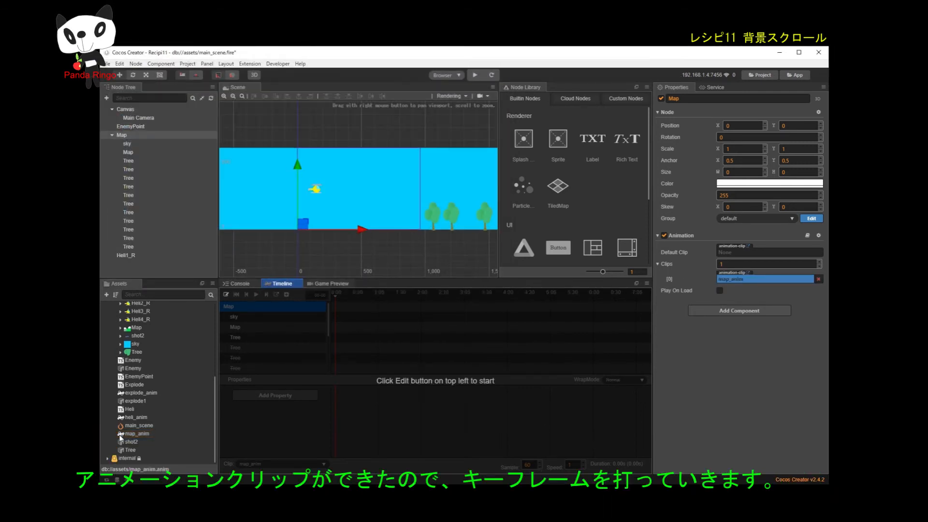
Step: Assign map_anim as the Map node's default clip and enable Play On Load
click(119, 435)
drag(120, 435, 738, 252)
click(719, 290)
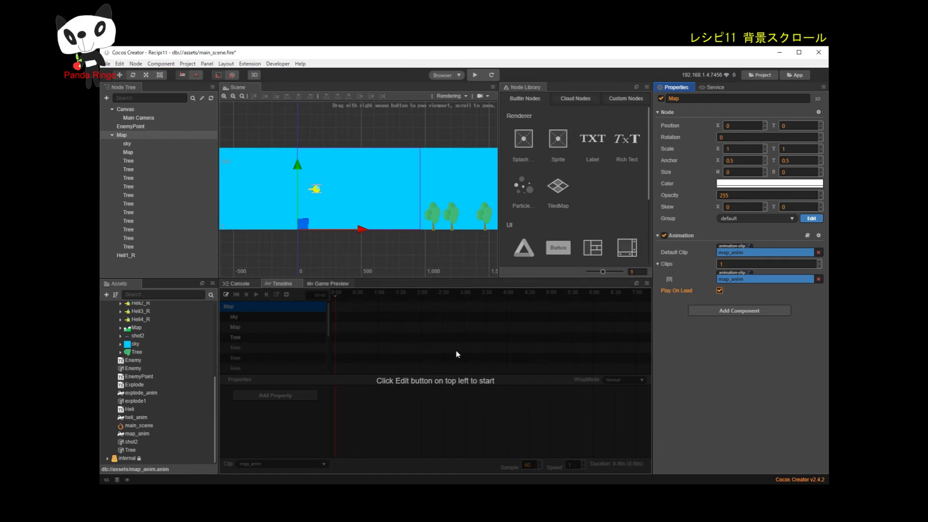
Step: Start editing the map_anim clip, add the x property, and insert a keyframe for it at 0:00
click(226, 294)
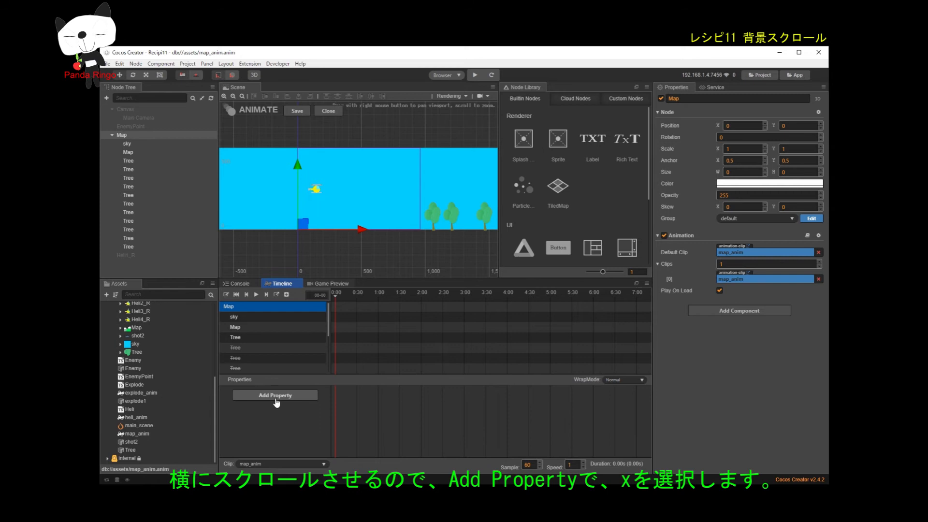
click(276, 402)
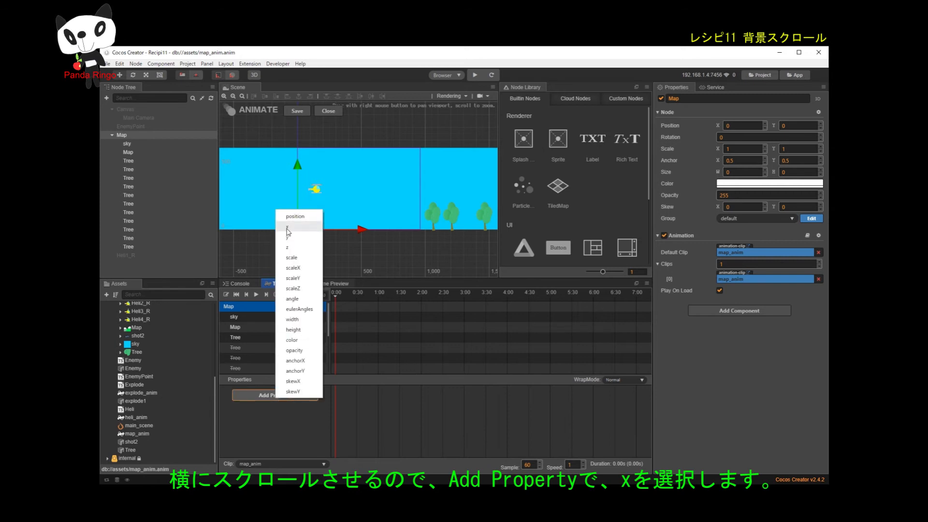
click(288, 227)
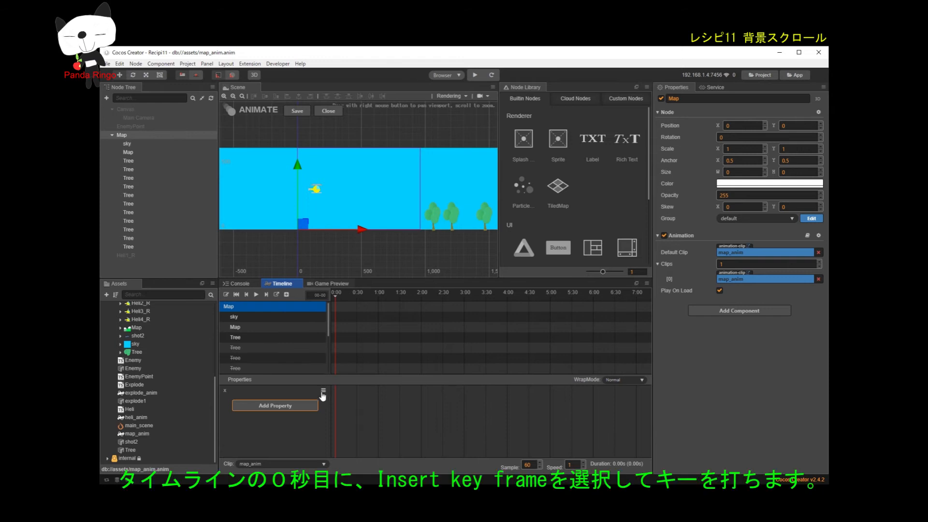
click(324, 390)
click(338, 413)
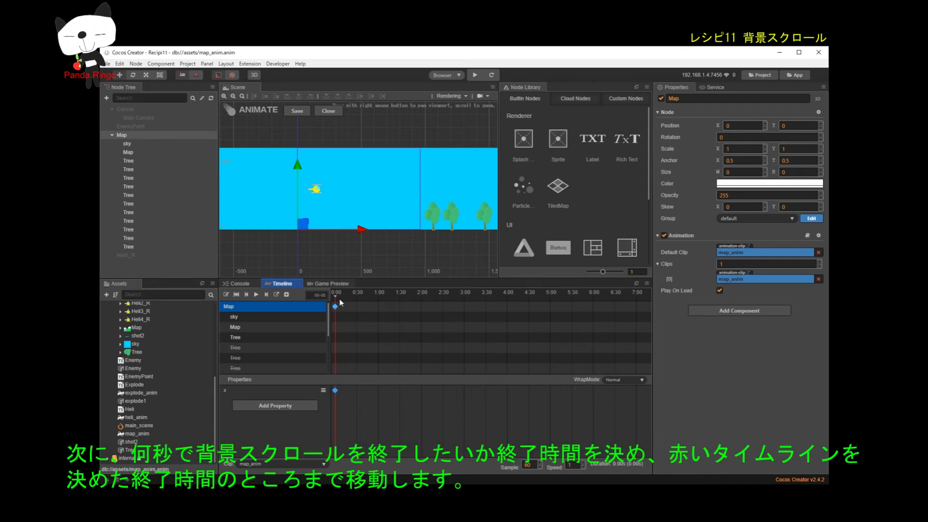
Step: Move the timeline playhead to the 25:00 mark
drag(335, 298, 513, 294)
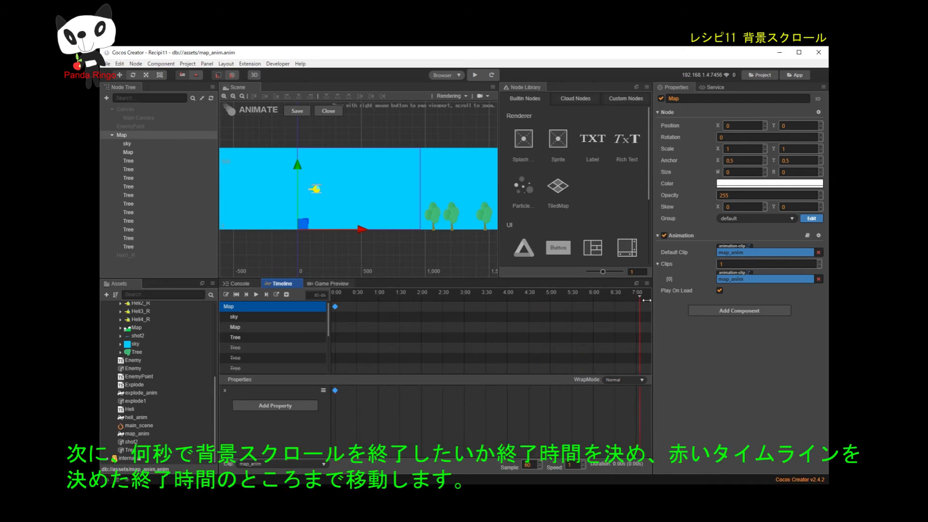
drag(660, 300, 689, 302)
drag(617, 303, 667, 304)
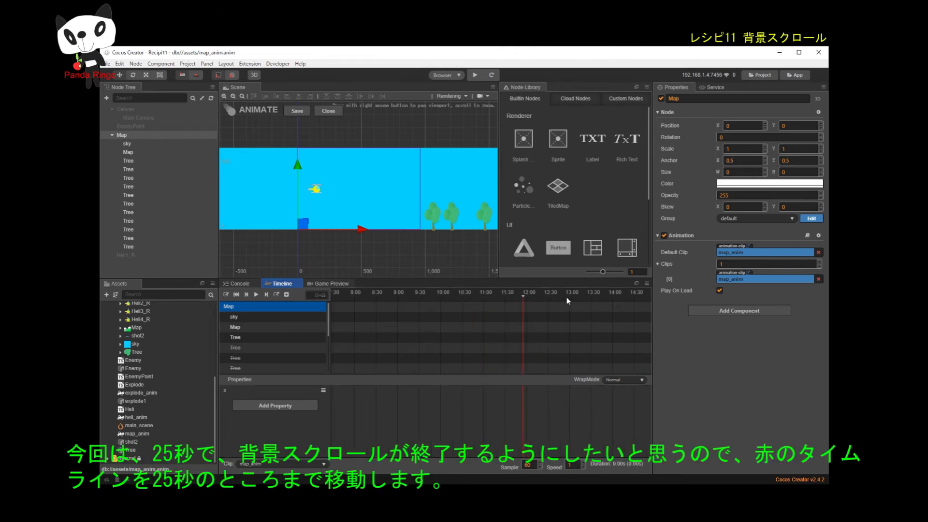
drag(607, 306, 667, 306)
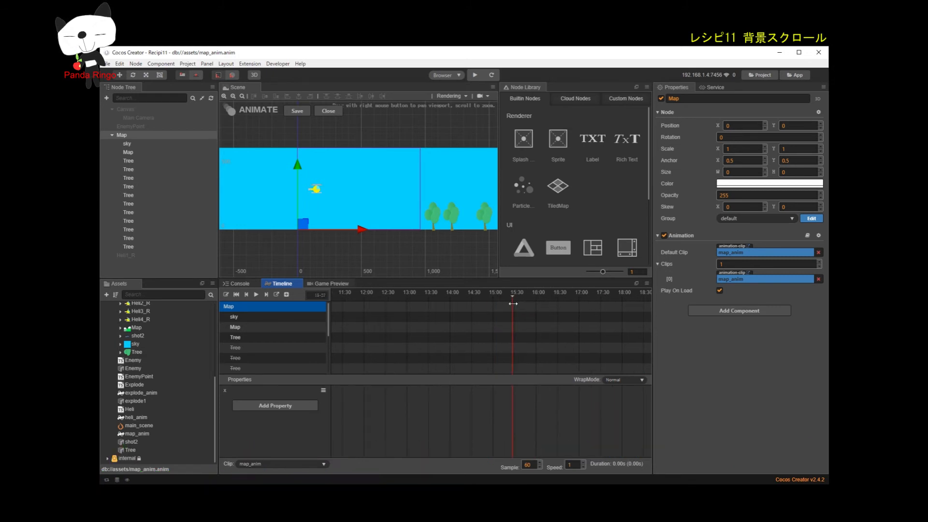
drag(577, 308, 659, 311)
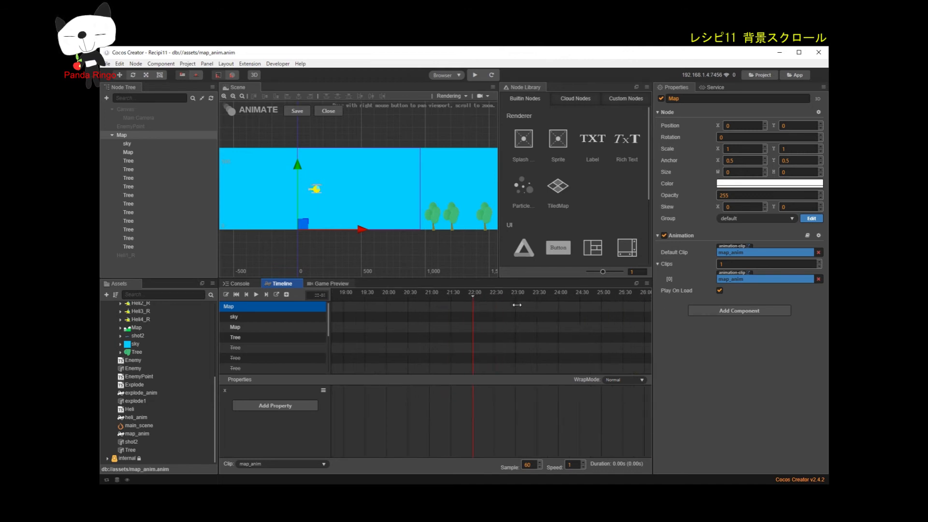
drag(589, 305, 601, 305)
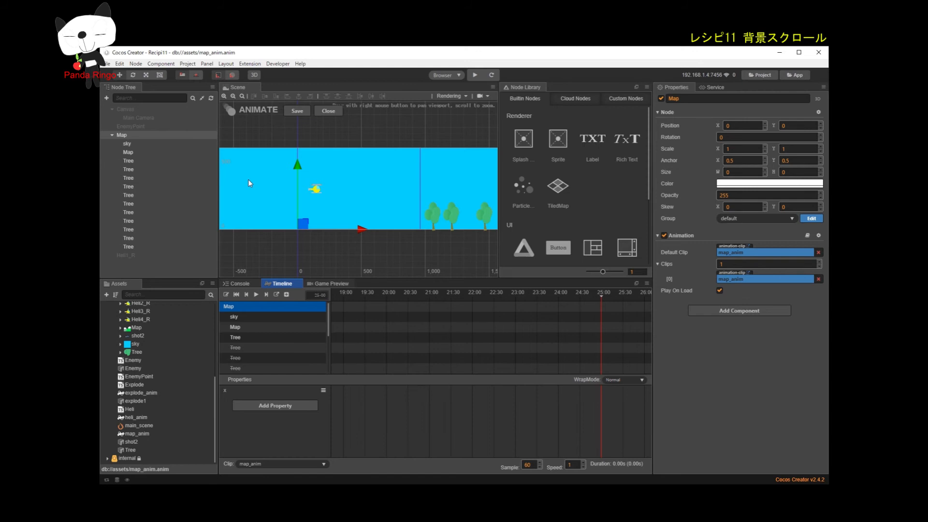
Step: Set the Map node's X position to -3000 at the 25:00 mark and play back the animation to check its motion
click(735, 127)
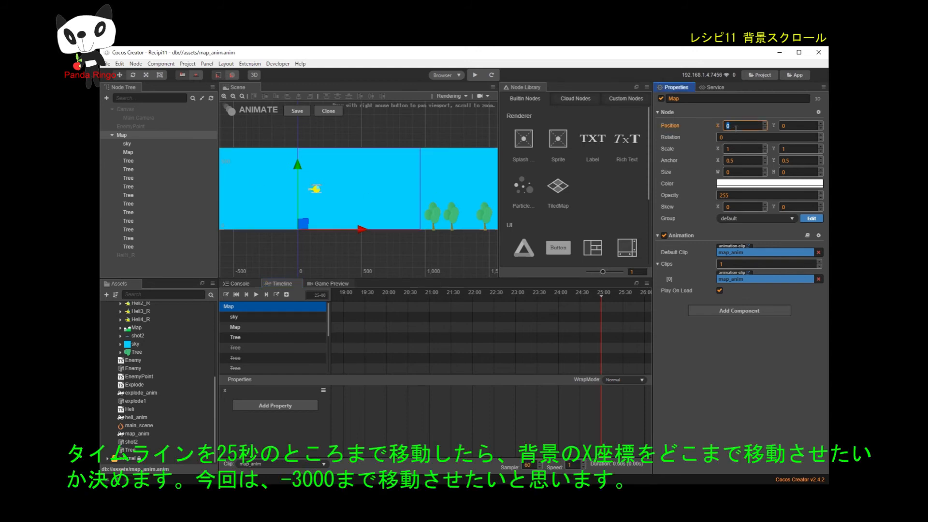
text(-3000)
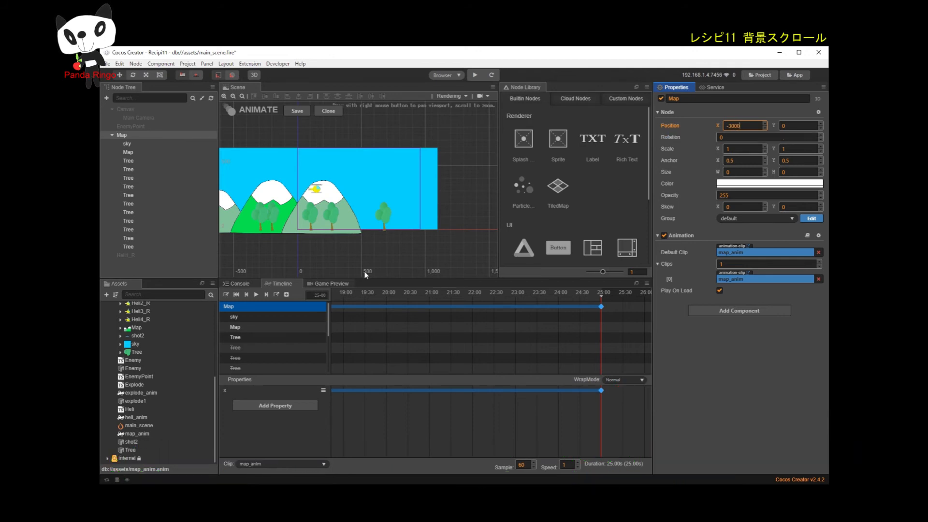
click(256, 295)
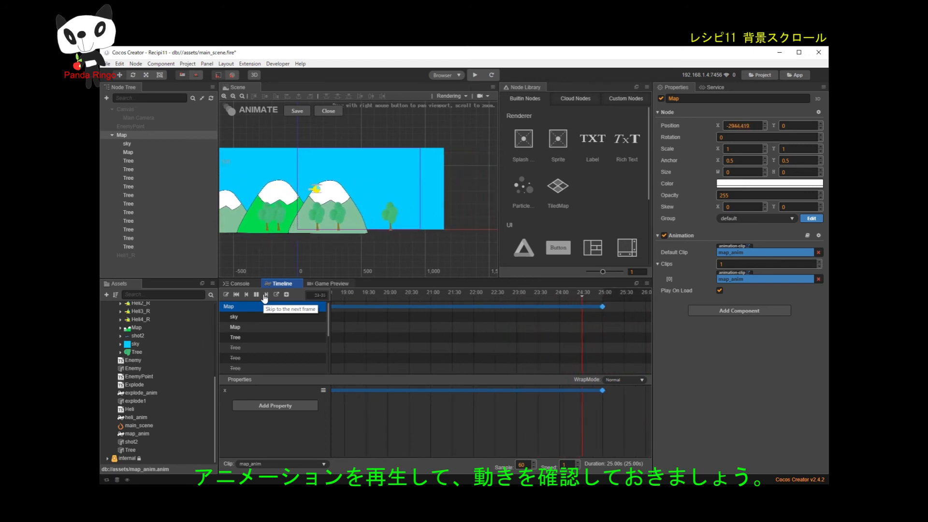
click(265, 294)
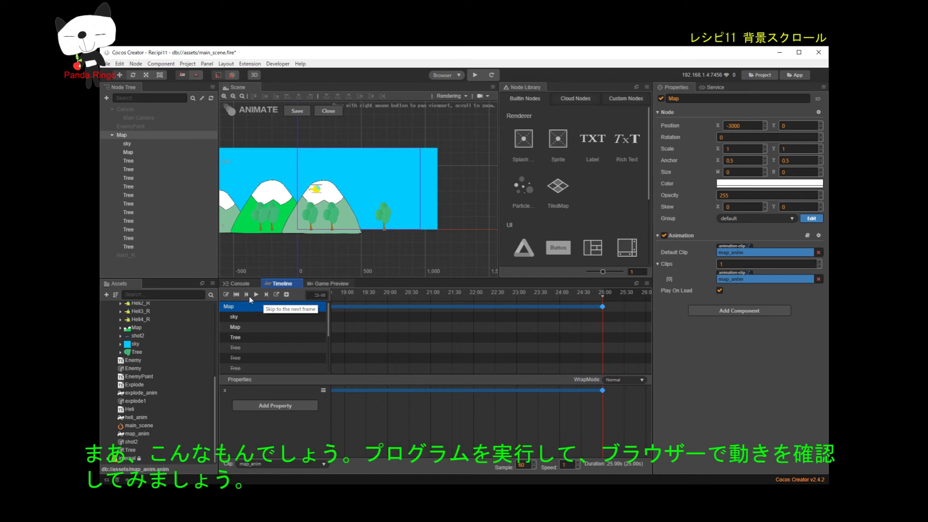
Step: Finish editing the map_anim clip and save its changes
click(227, 296)
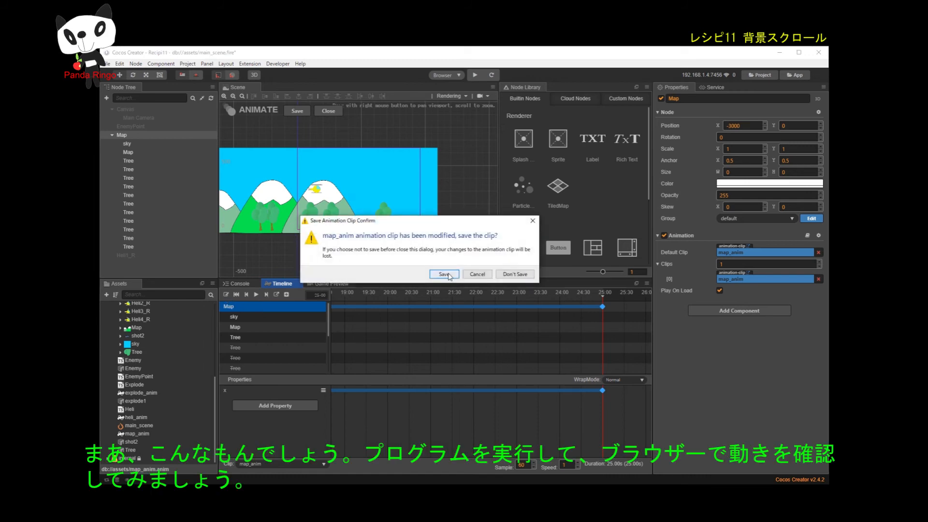
click(448, 272)
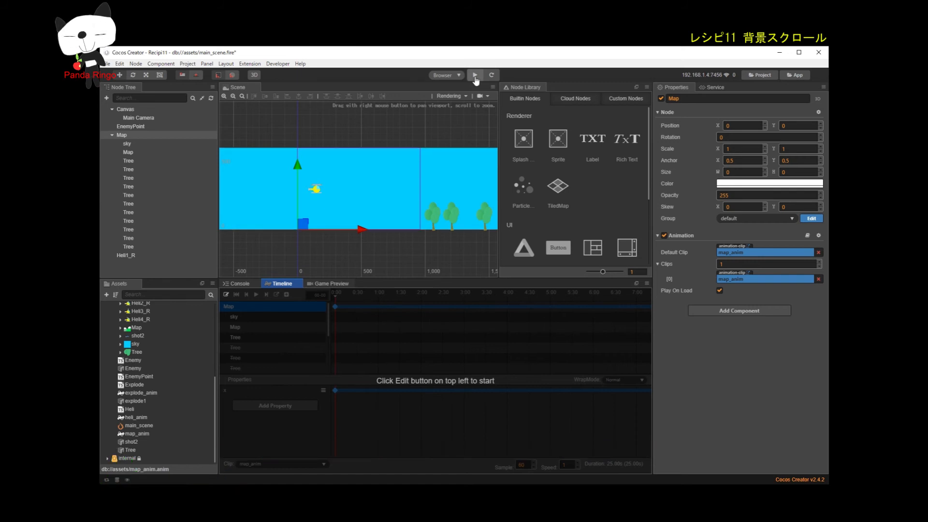
Step: Run the game in the browser to check the background scrolling, and close the preview window
click(475, 78)
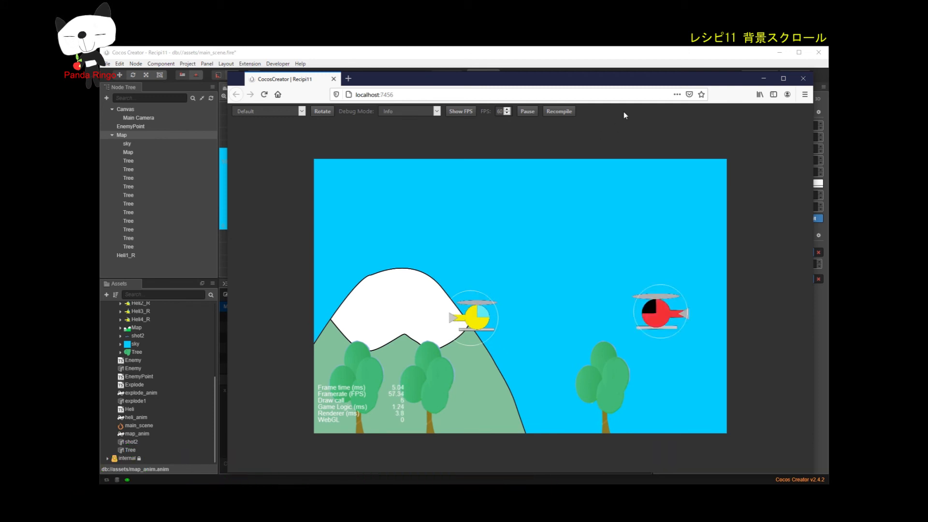
click(802, 78)
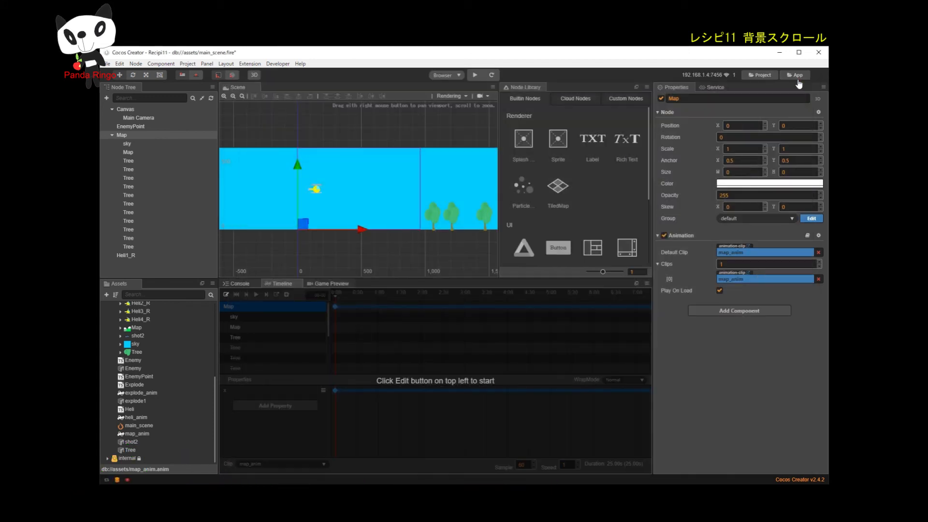